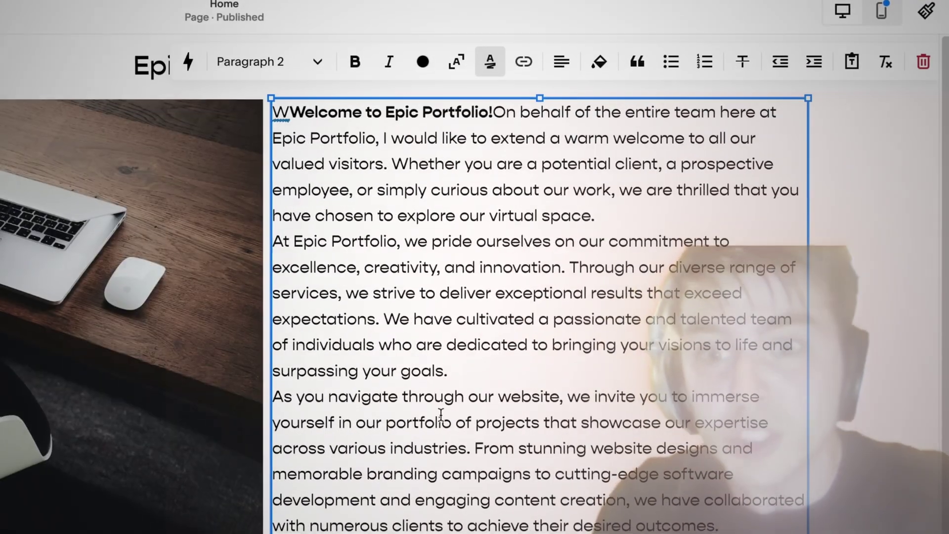
Step: Highlight the generated 'Welcome to Epic Portfolio' paragraph in the page's text block
drag(273, 112, 616, 514)
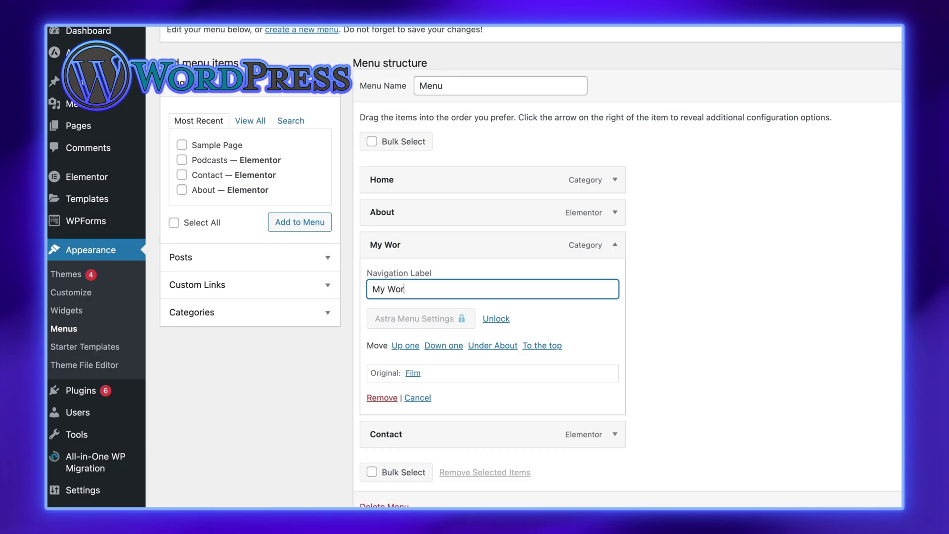
Step: Collapse the My Work item's expanded settings in the WordPress menu structure
click(615, 246)
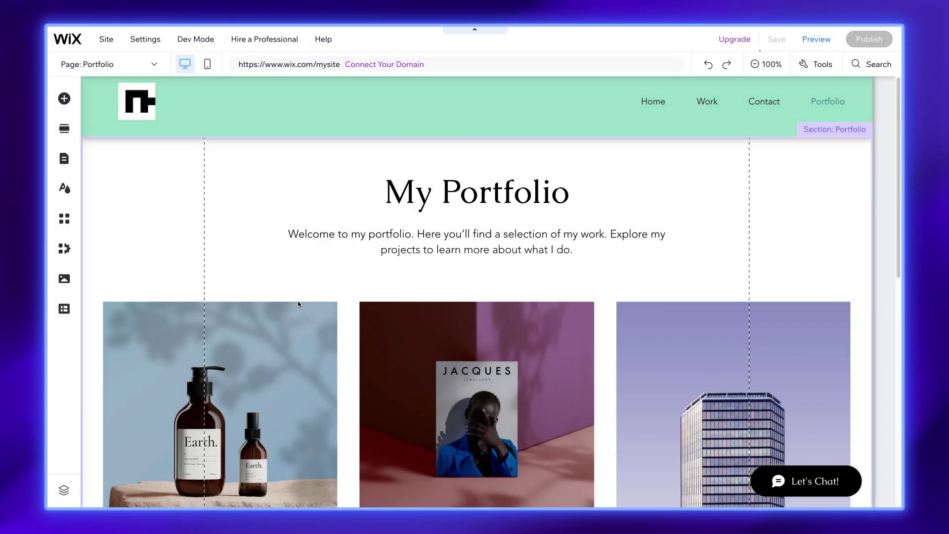
Step: Scroll to the Our videos collection info and start editing its Description field
scroll(296, 294, down, 6)
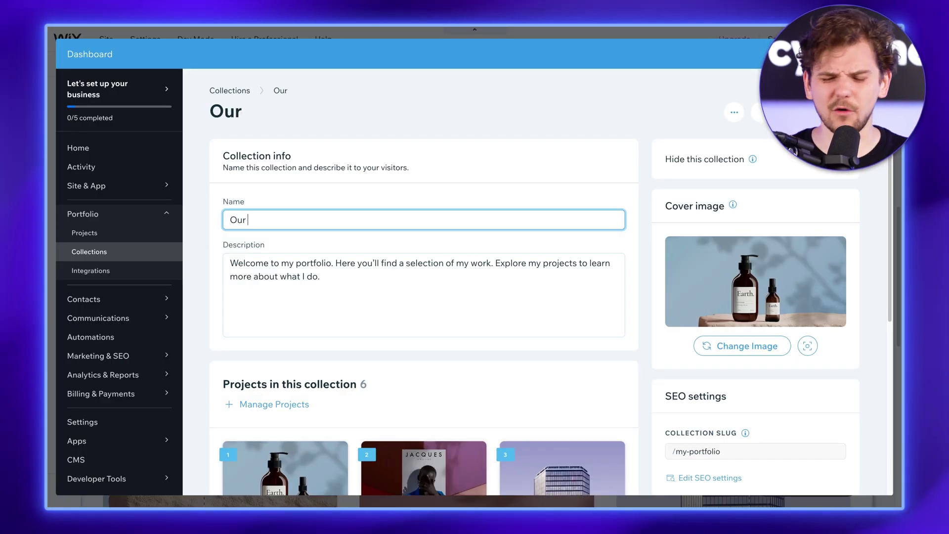
click(333, 279)
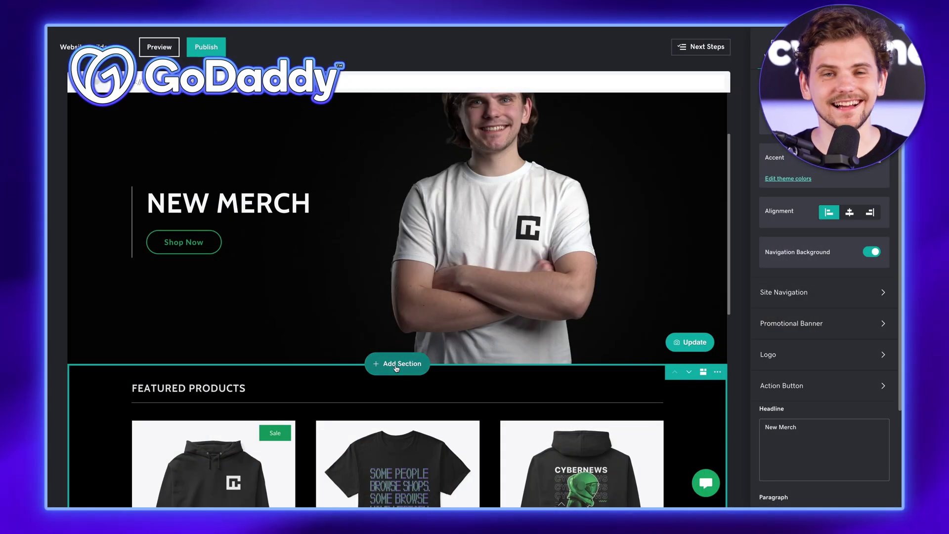
Step: Open the Add Section catalogue, browse content blocks, and cycle the cover to a centred-title layout
click(396, 368)
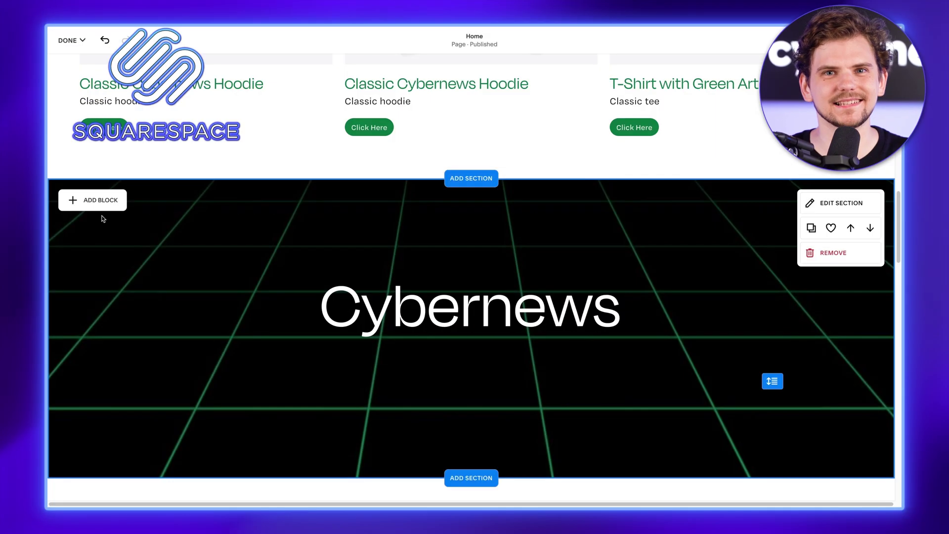
click(101, 200)
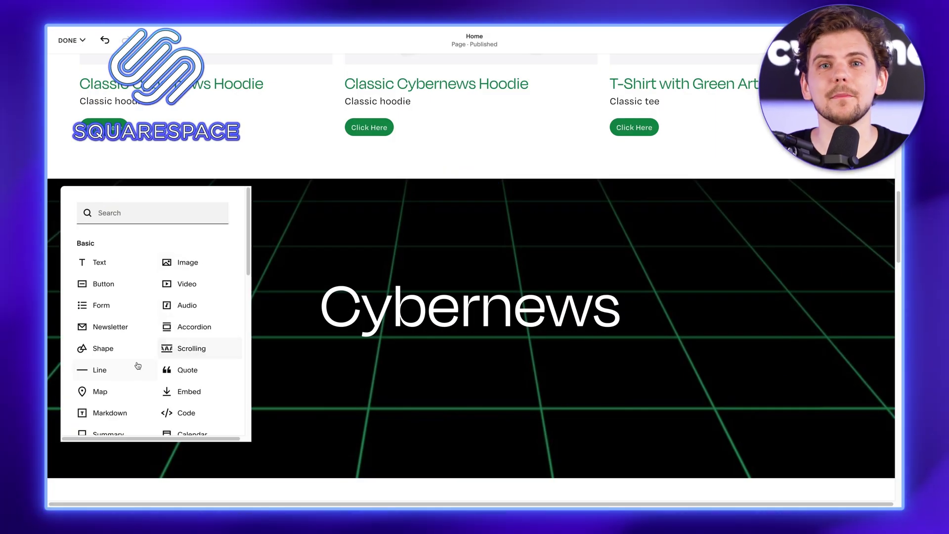
scroll(123, 368, down, 2)
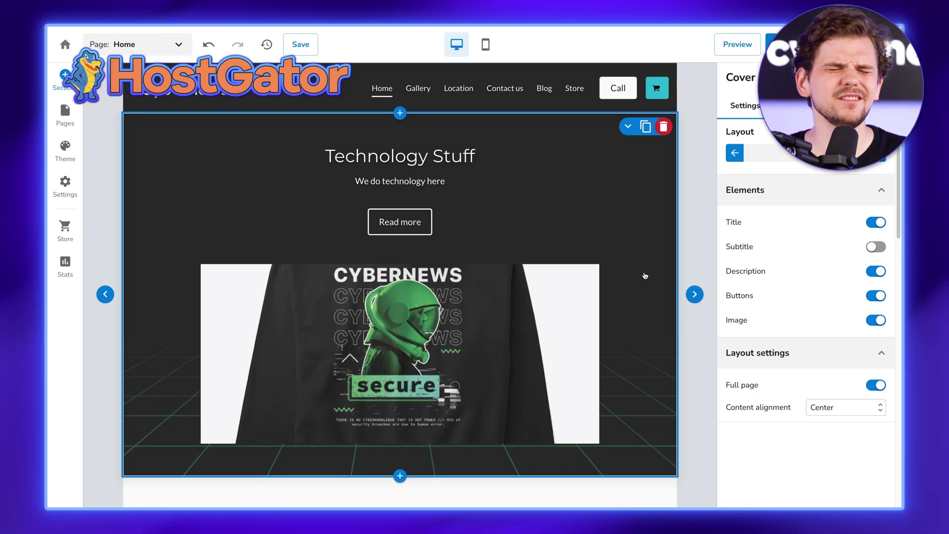
click(694, 294)
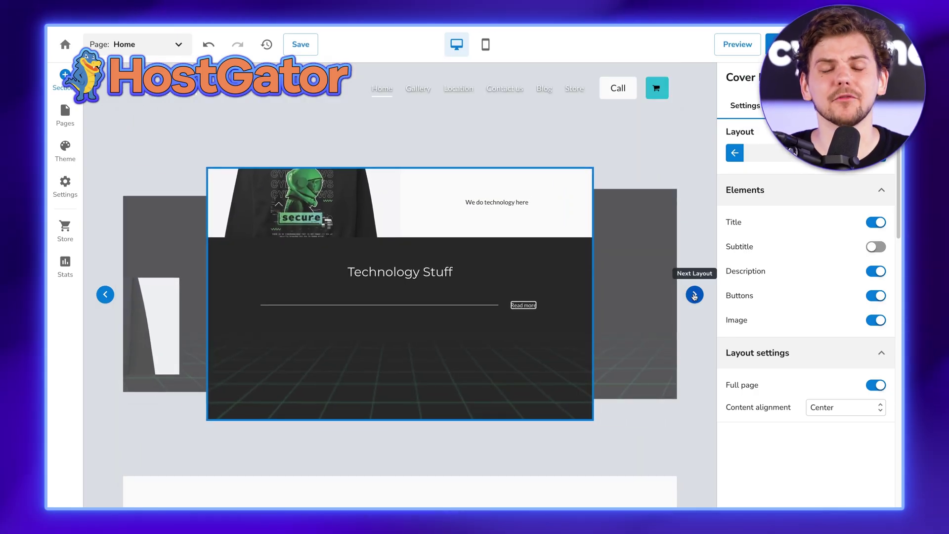
click(694, 294)
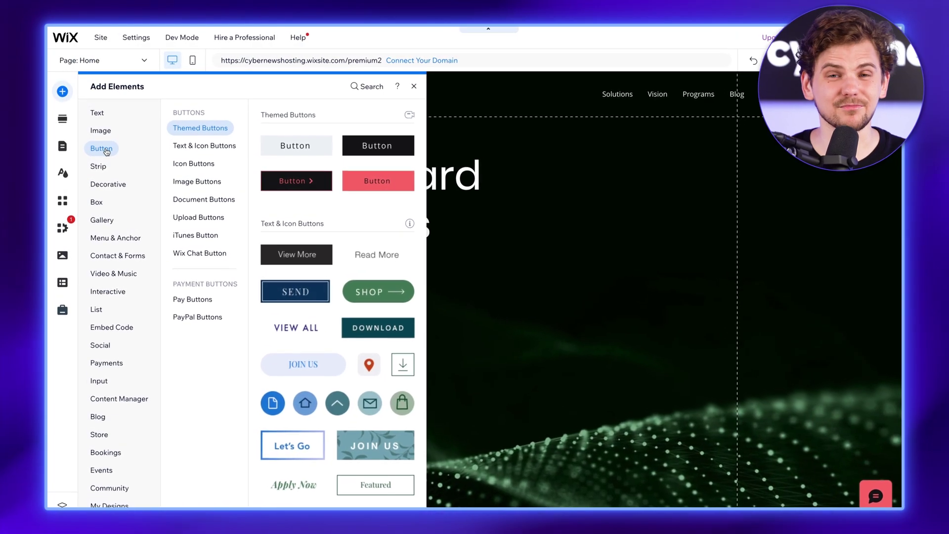
Step: Browse the Video & Music and Social element categories in the Add Elements panel
click(122, 274)
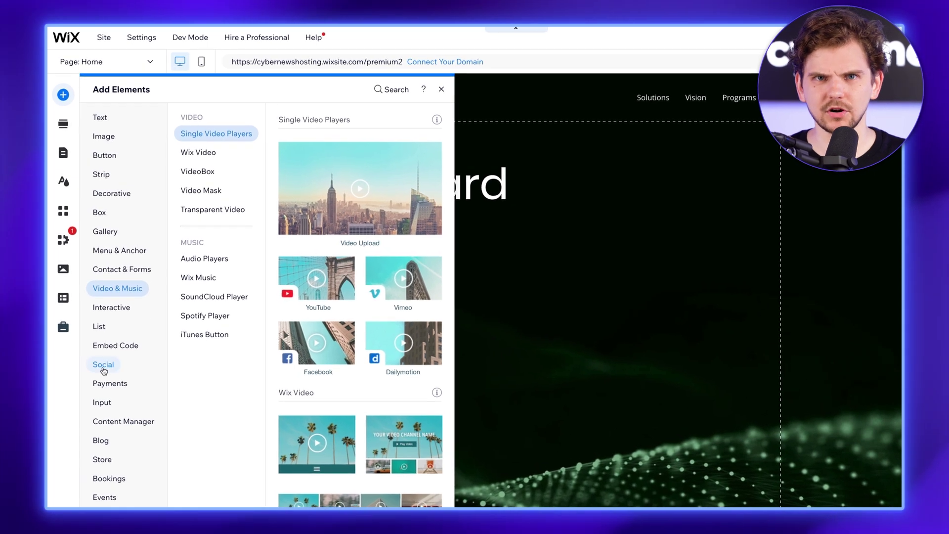
click(103, 366)
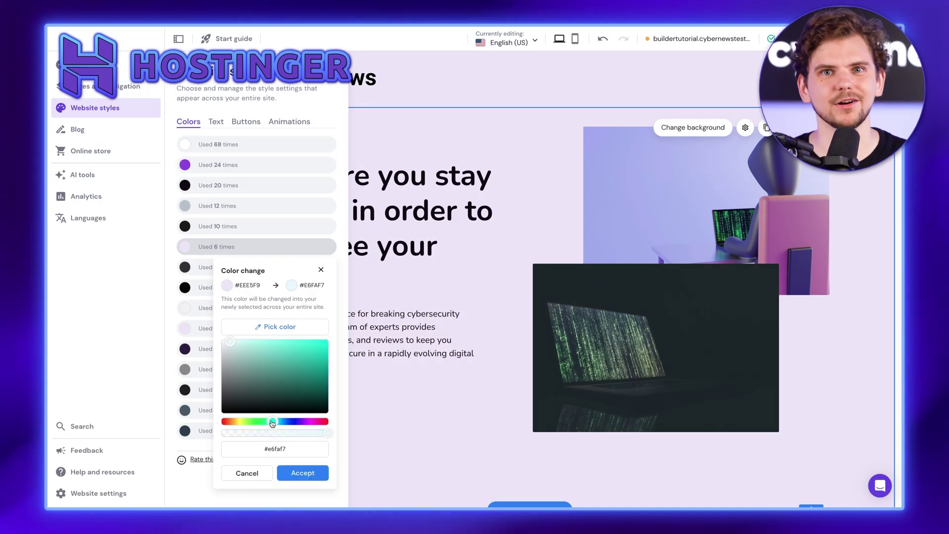
Step: Accept the mint colour replacement site-wide, then browse Footer and Instagram Feed section templates
click(302, 473)
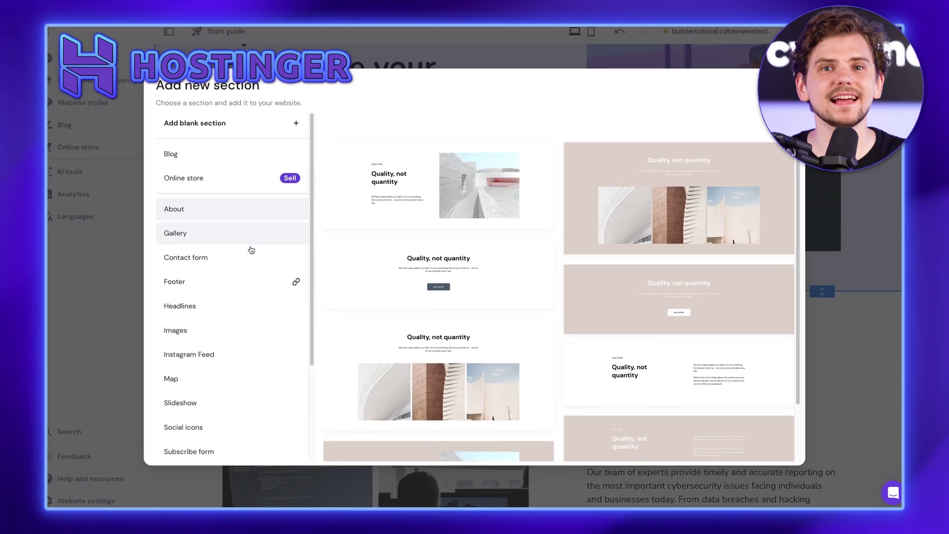
click(213, 286)
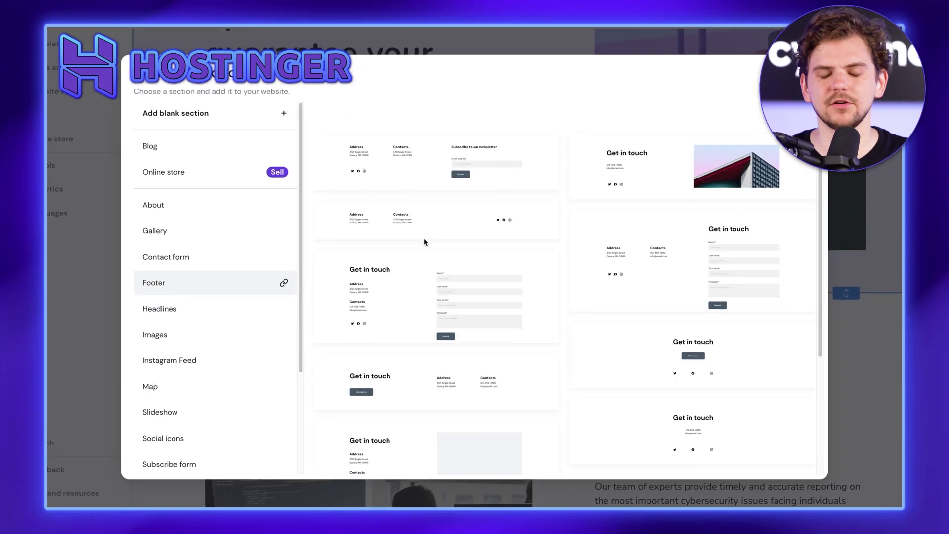
click(189, 367)
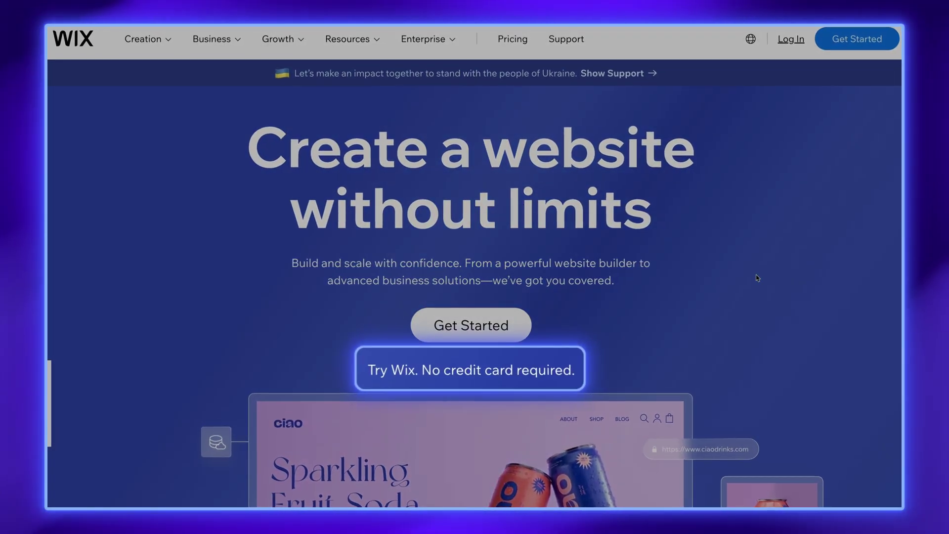
Step: Start a new Wix account from the homepage's Get Started button
click(437, 326)
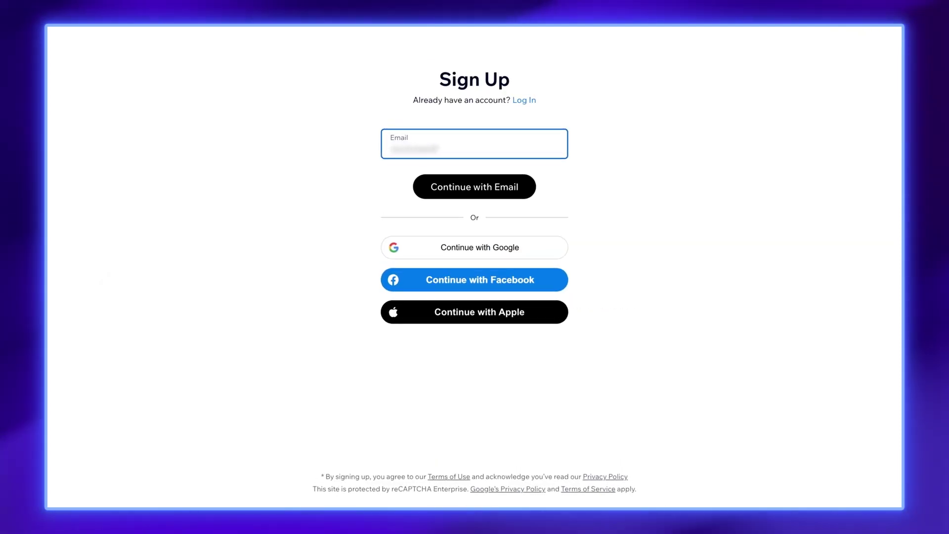
Step: Enter the sign-up email address and proceed to the ready-made website template gallery
text(@gmail.com)
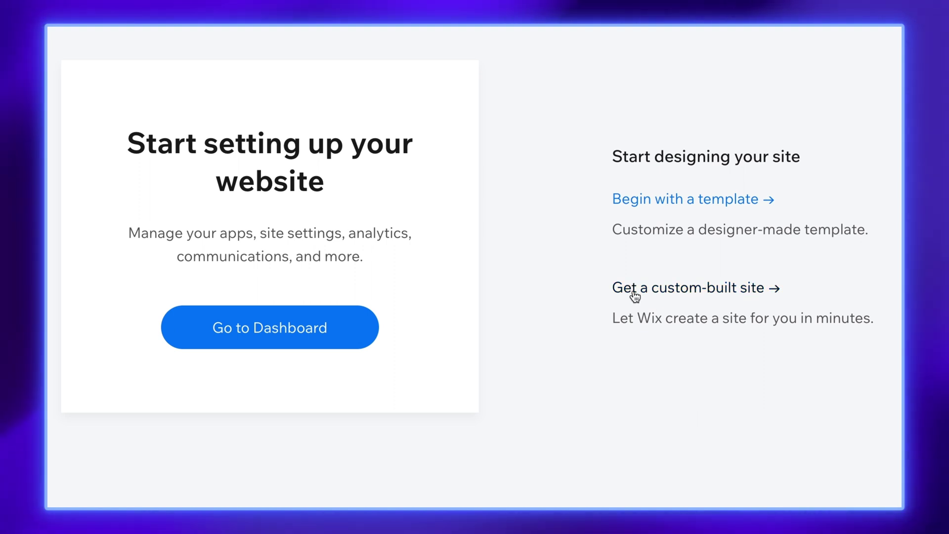
click(707, 200)
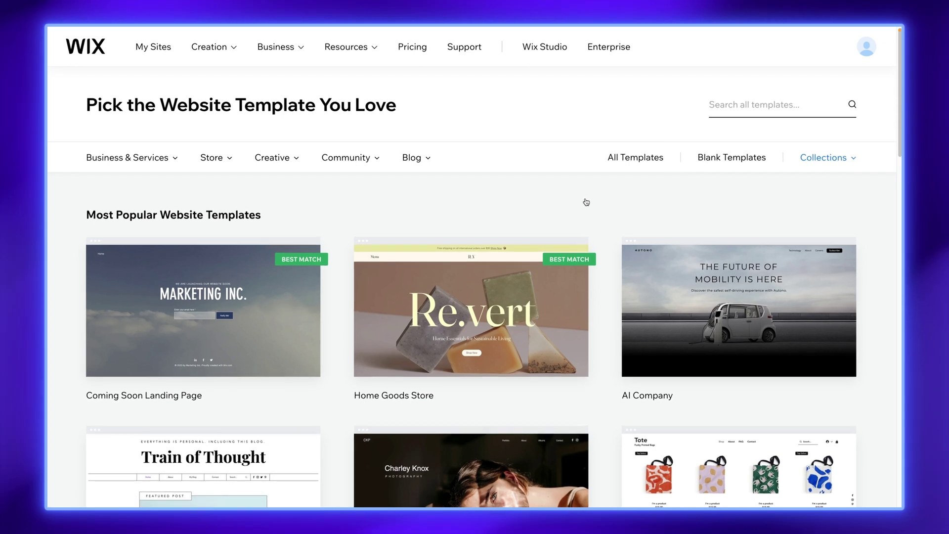
Step: Scroll the template gallery, jump to the last page (74), and scroll through the Portfolio templates
scroll(733, 239, down, 5)
scroll(865, 286, down, 1)
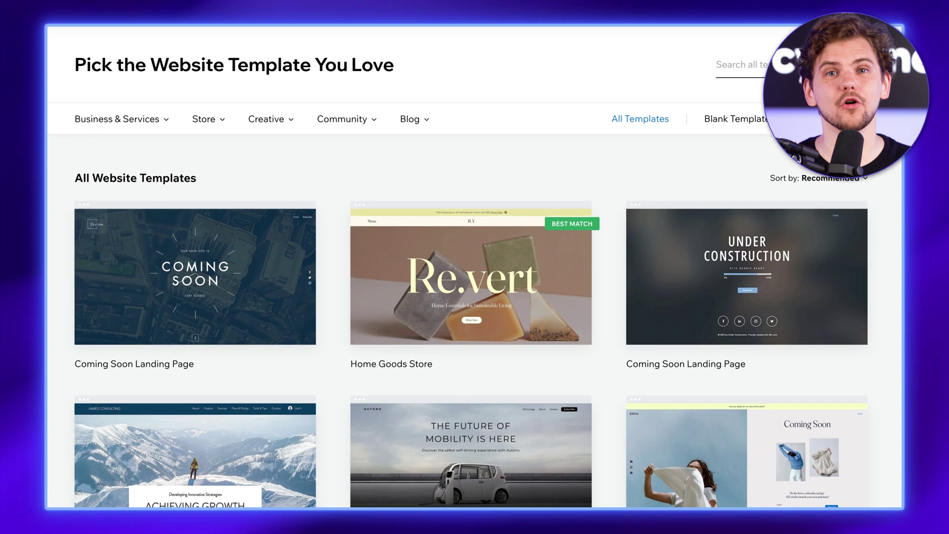
scroll(835, 319, down, 15)
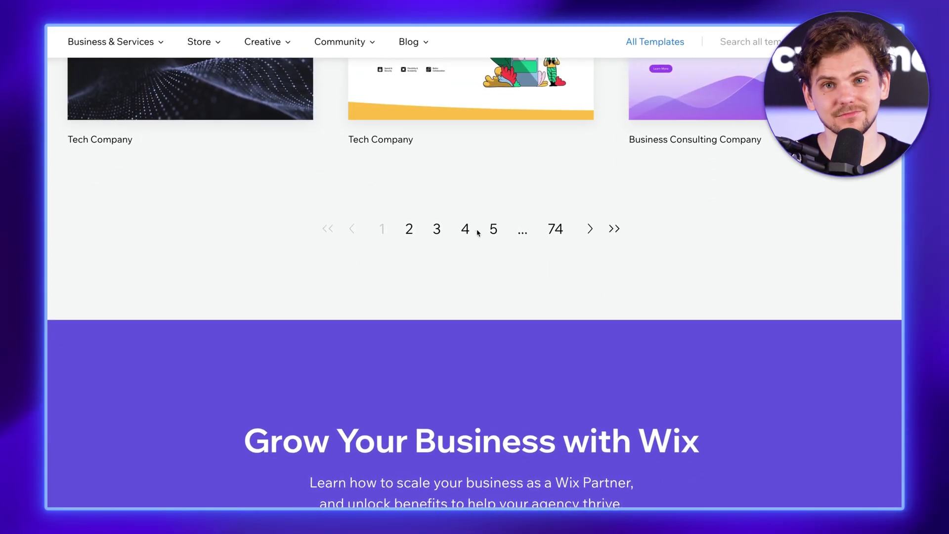
click(554, 230)
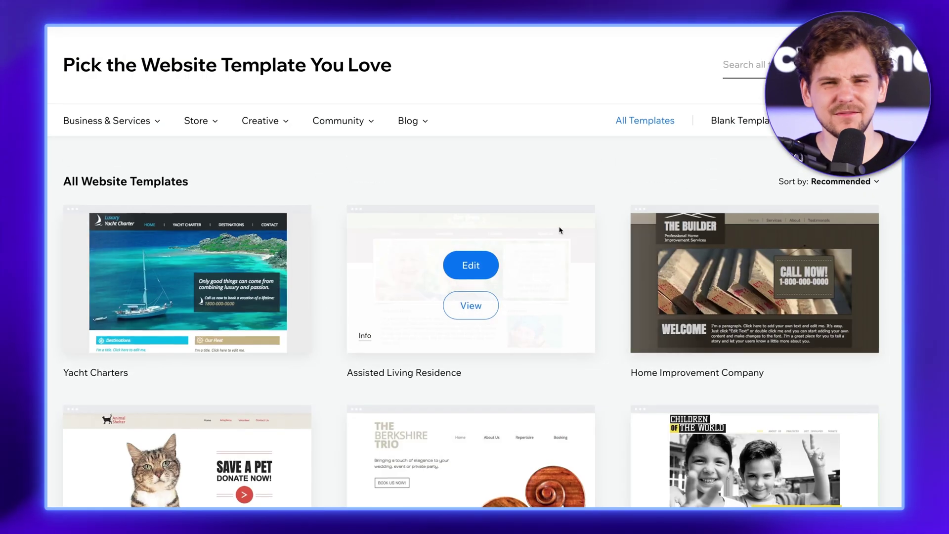
scroll(473, 267, down, 15)
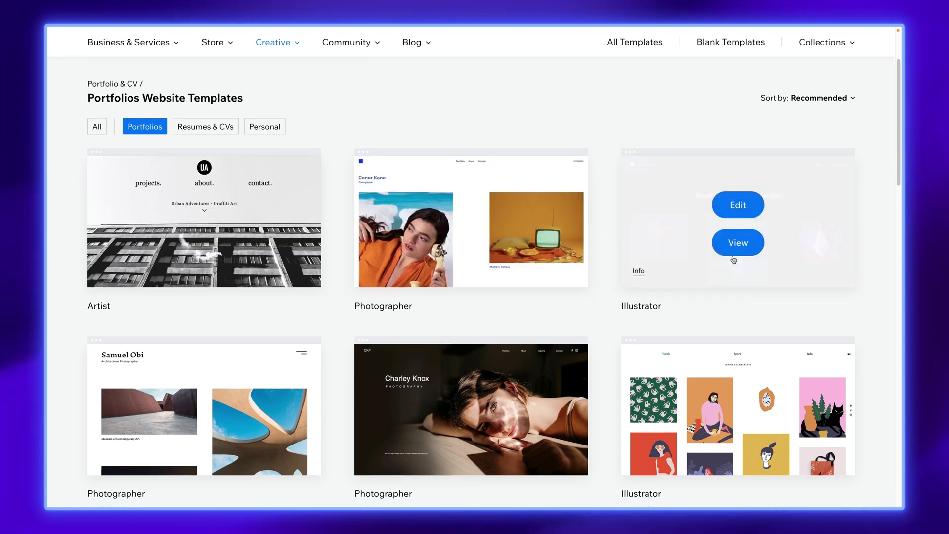
scroll(771, 271, down, 8)
scroll(472, 278, down, 3)
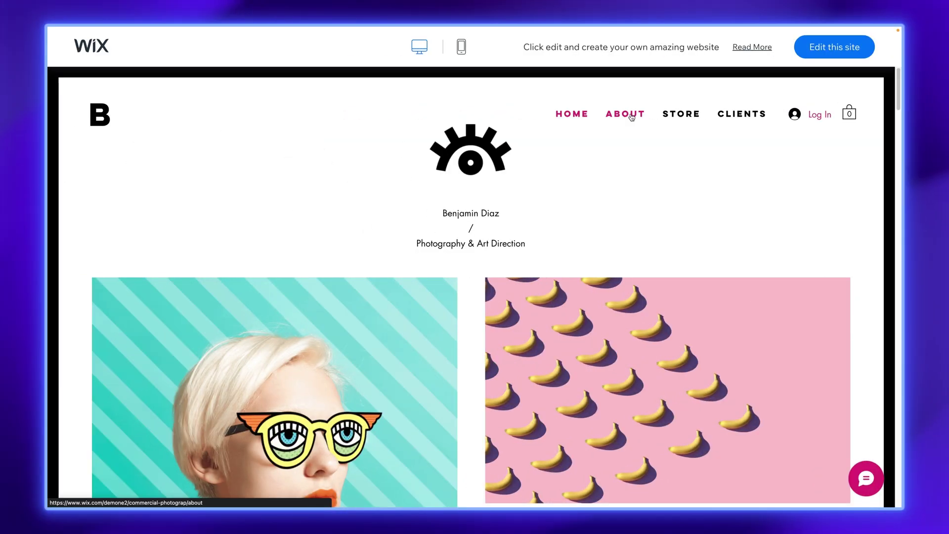
Step: Tour the template demo's About, Narrative, Commercial, Store and Clients pages
click(625, 114)
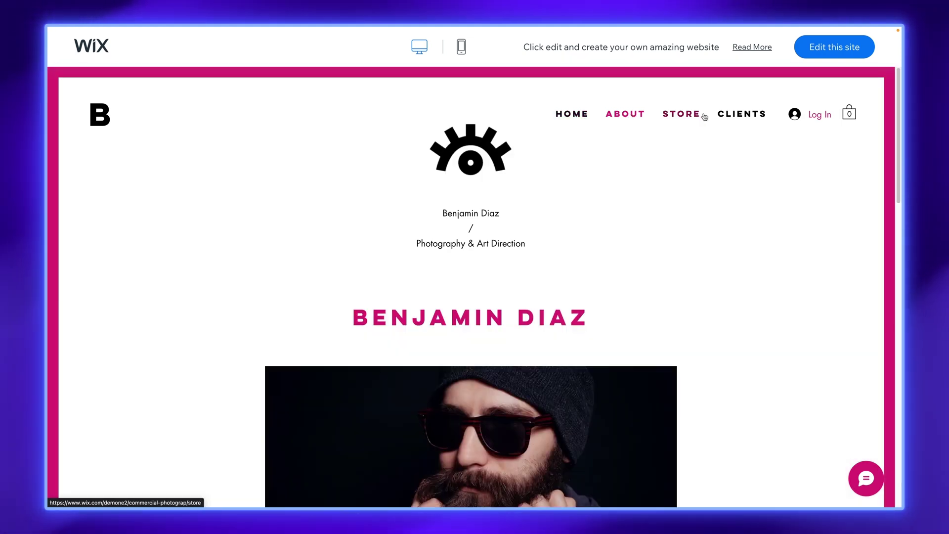
click(540, 94)
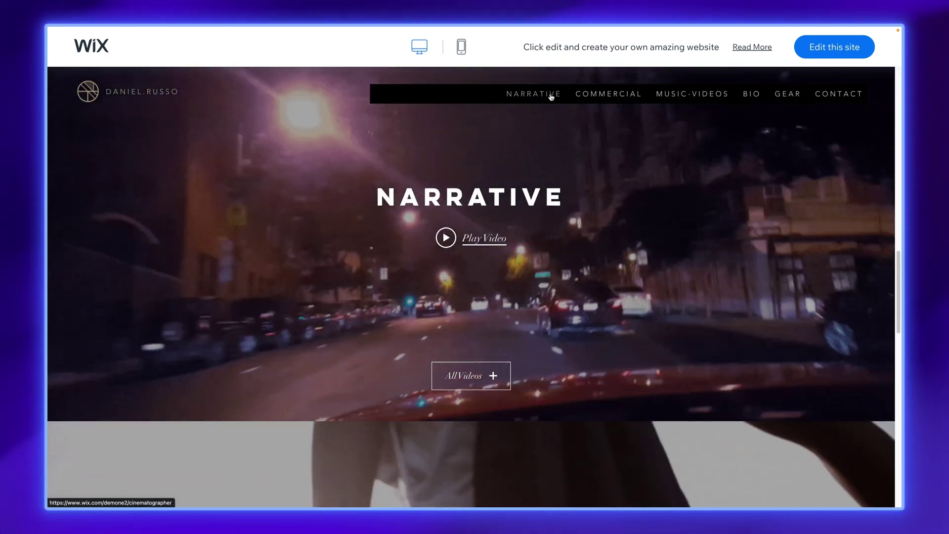
click(604, 95)
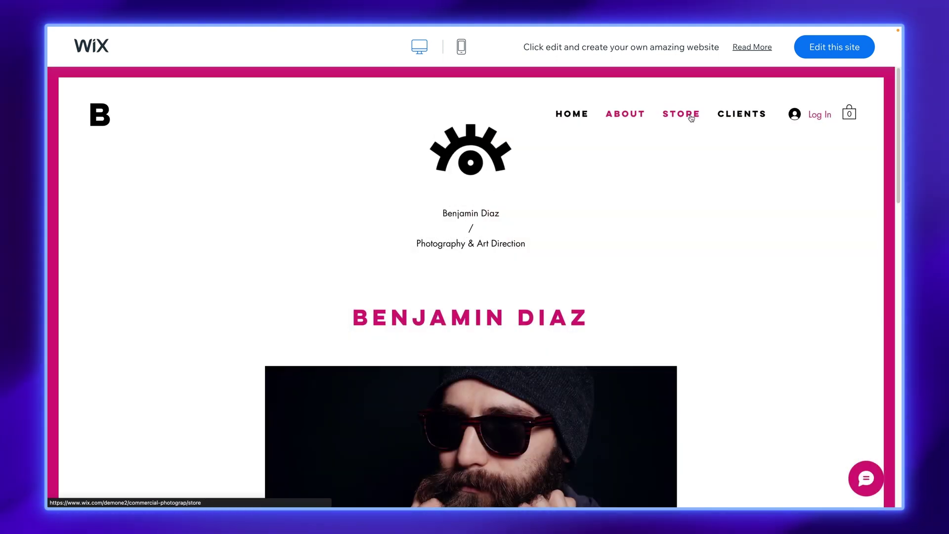
click(691, 117)
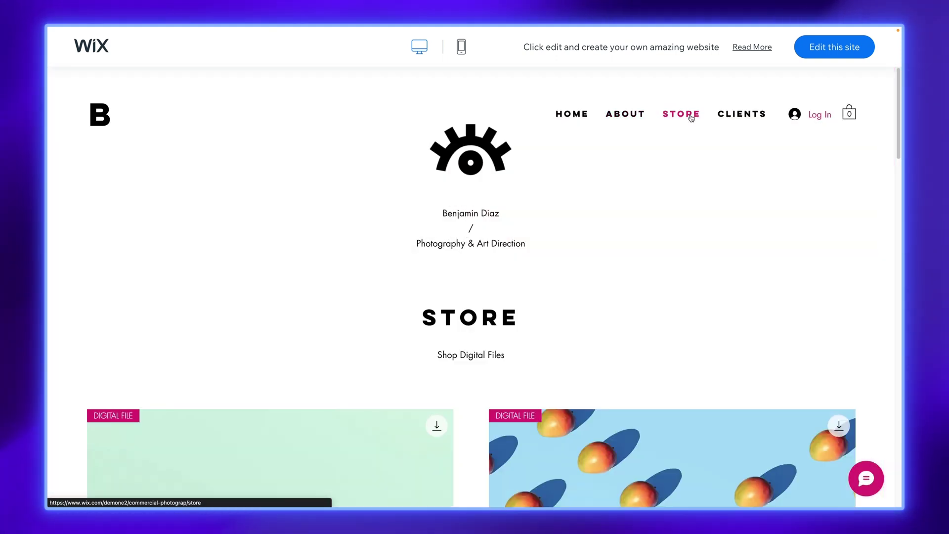
click(741, 117)
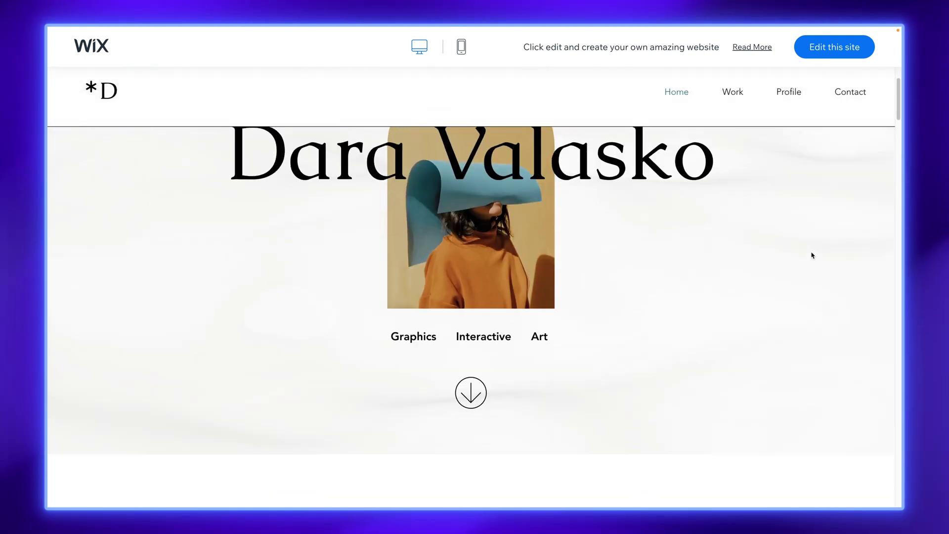
Step: Scroll the demo down through its intro text section and the content below
scroll(568, 341, down, 1)
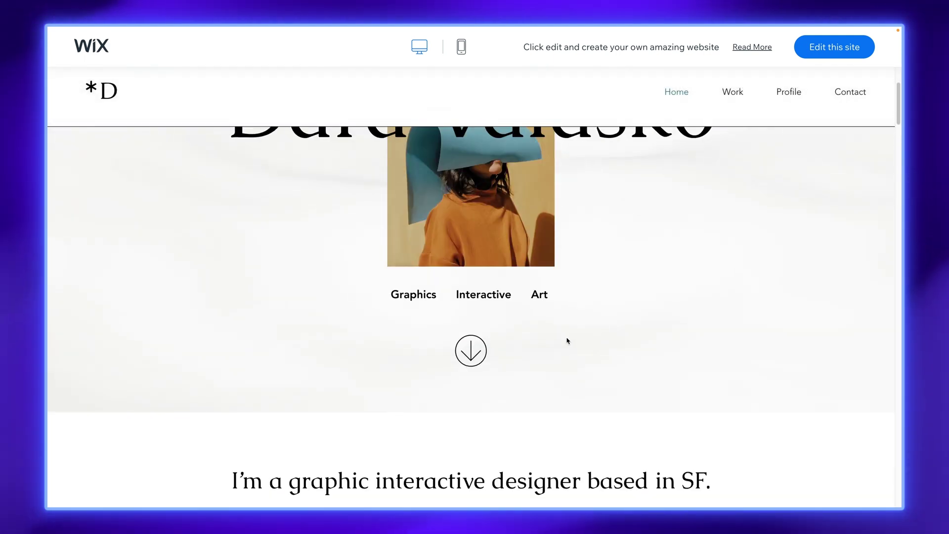
click(476, 358)
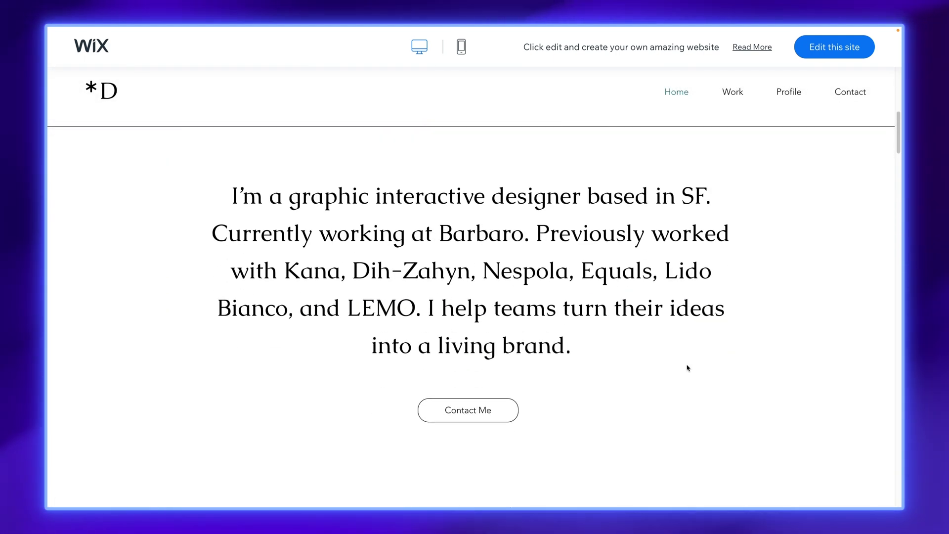
scroll(687, 368, down, 12)
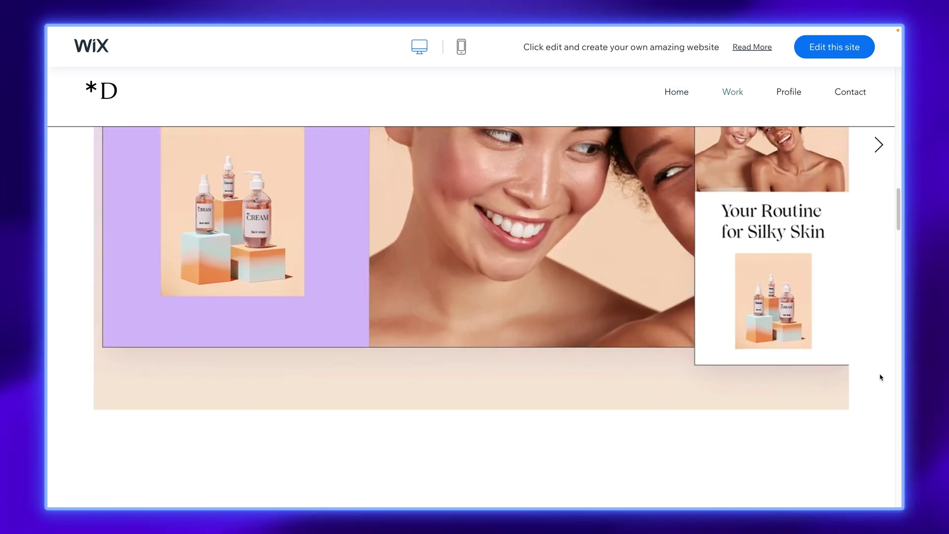
scroll(880, 377, down, 10)
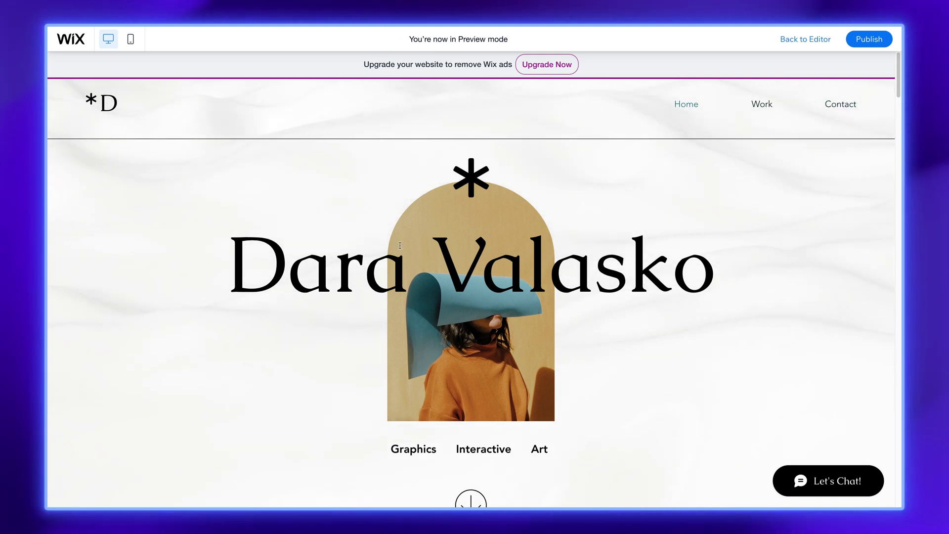
Step: Test the Work, Contact and Home menu links in Preview, then play and close the demo's video
click(762, 105)
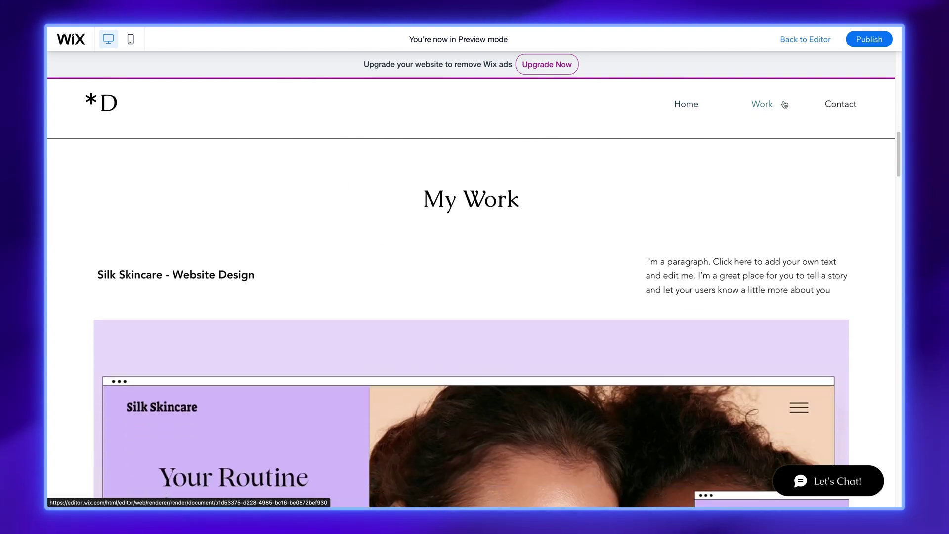
click(842, 104)
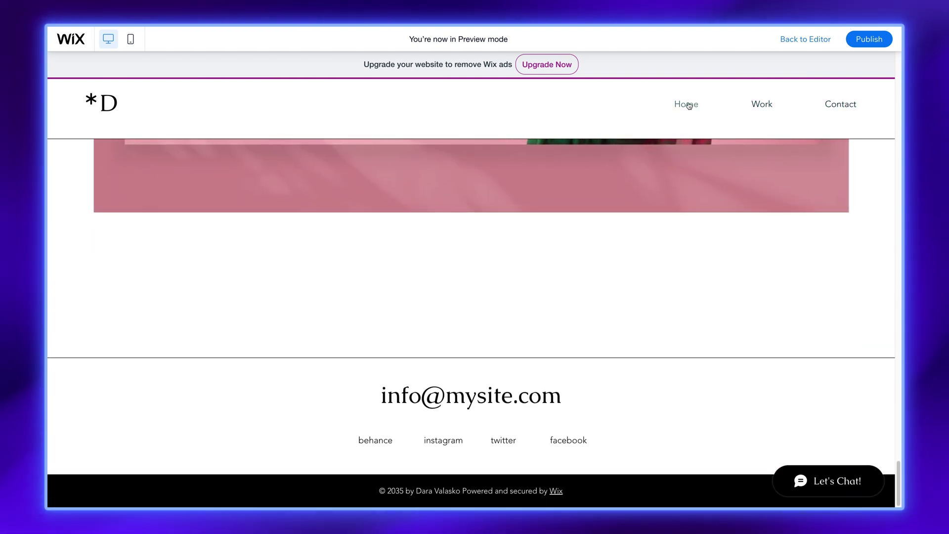
click(688, 105)
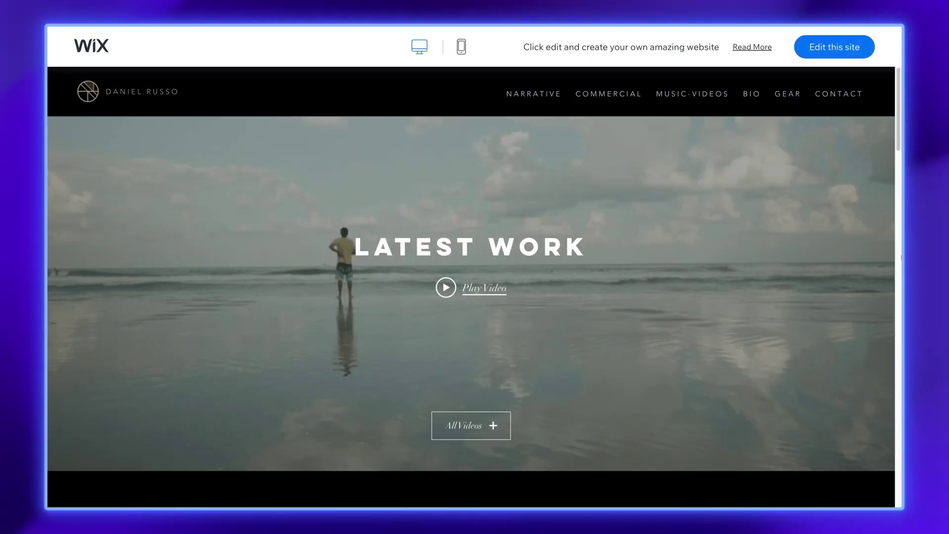
click(475, 288)
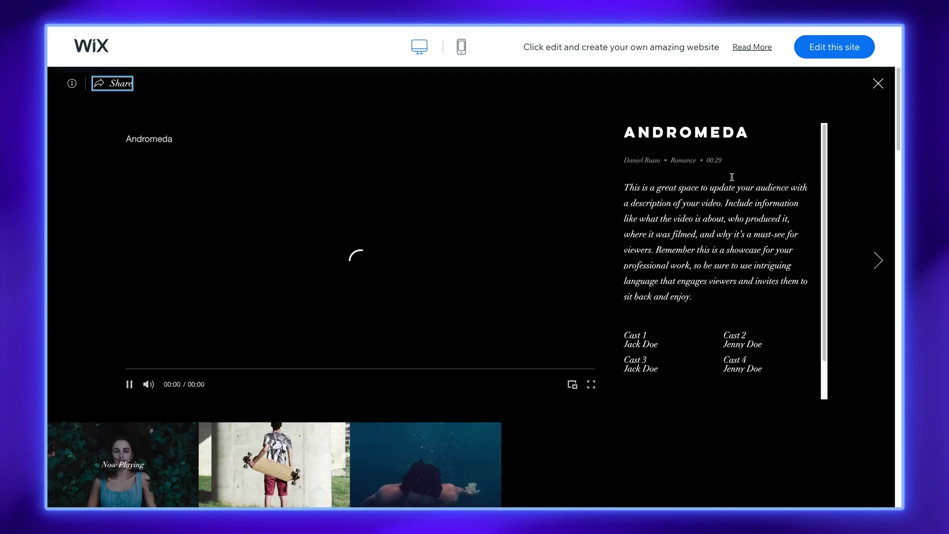
click(880, 85)
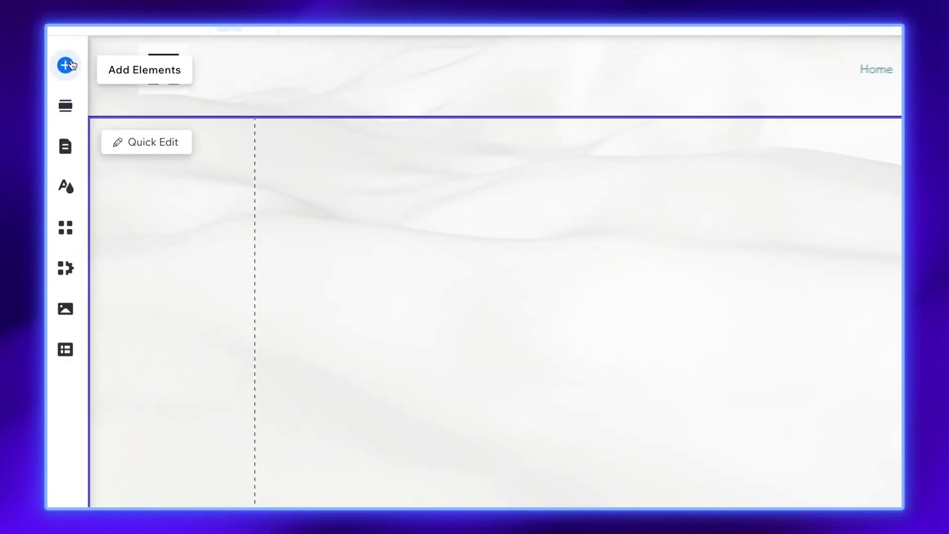
Step: Add an Interactive slideshow, changing the slide background and setting heading line spacing to automatic
click(72, 64)
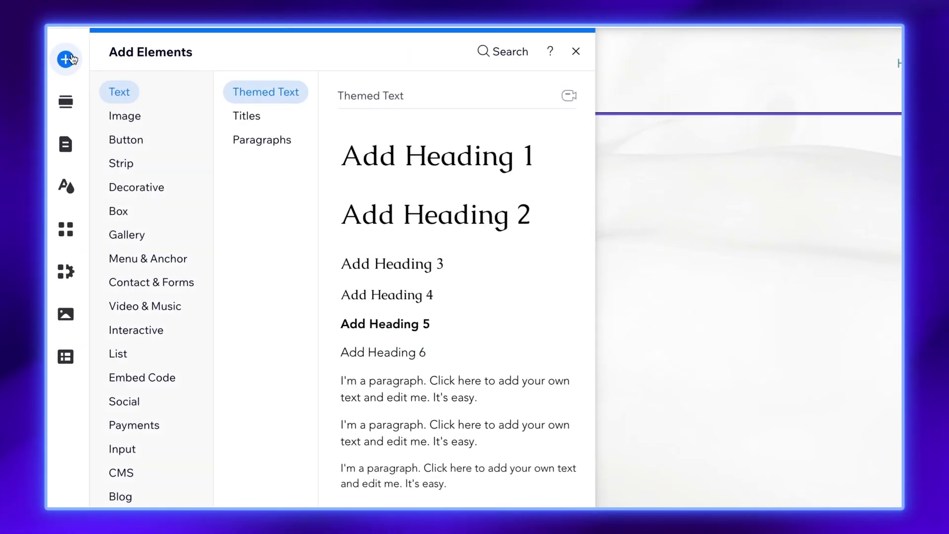
click(137, 328)
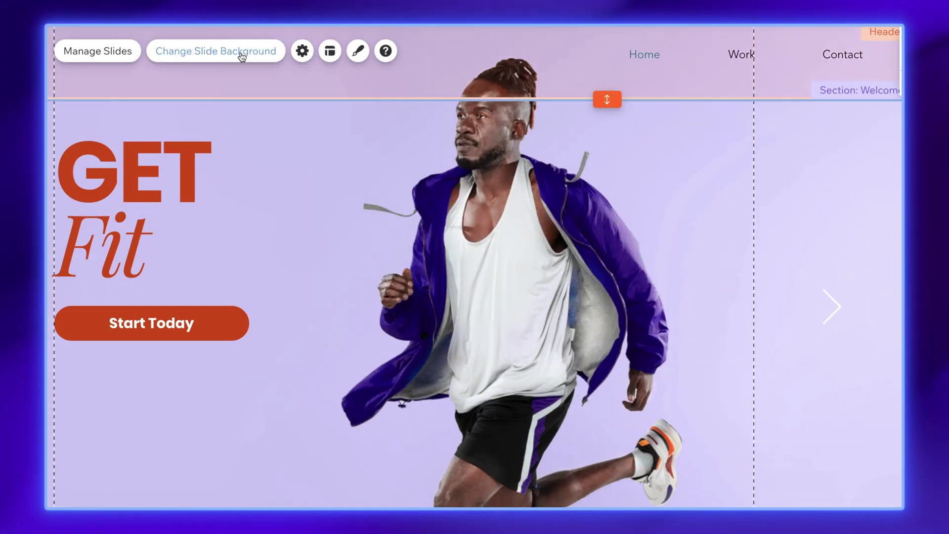
click(243, 54)
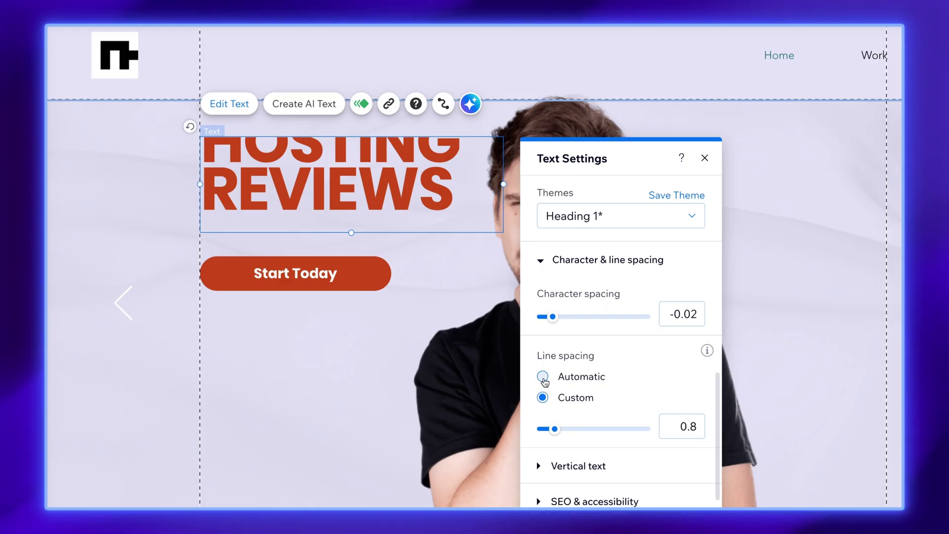
click(543, 378)
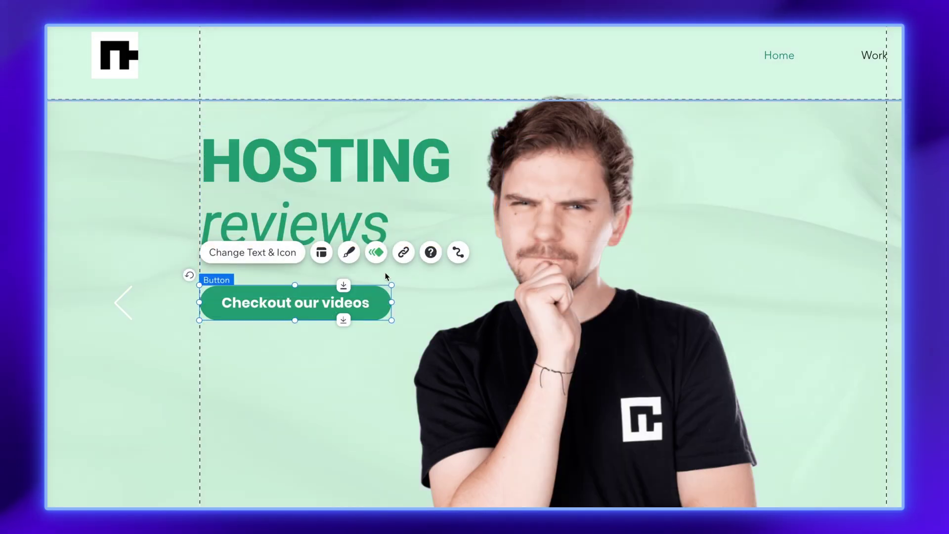
Step: Link the 'Checkout our videos' button to a section or anchor on the Home page
click(404, 253)
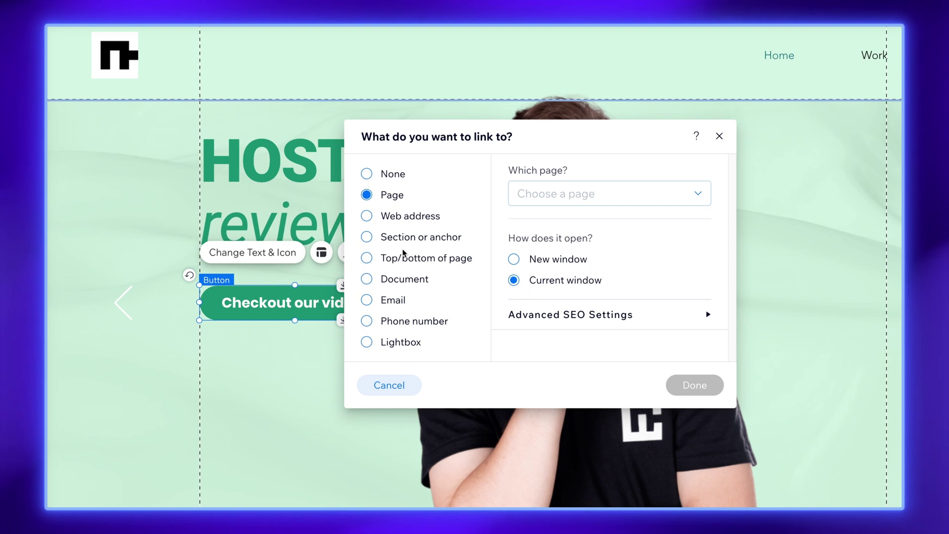
click(417, 242)
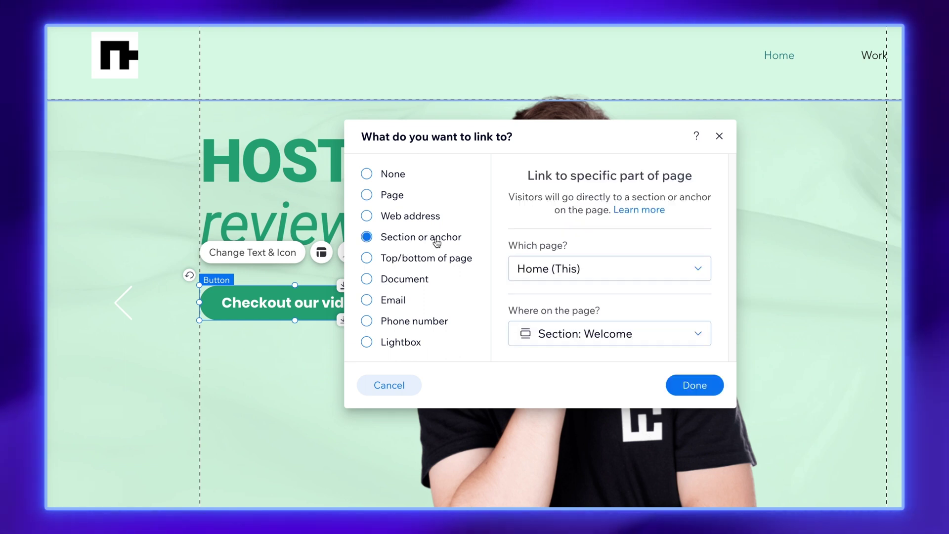
click(665, 337)
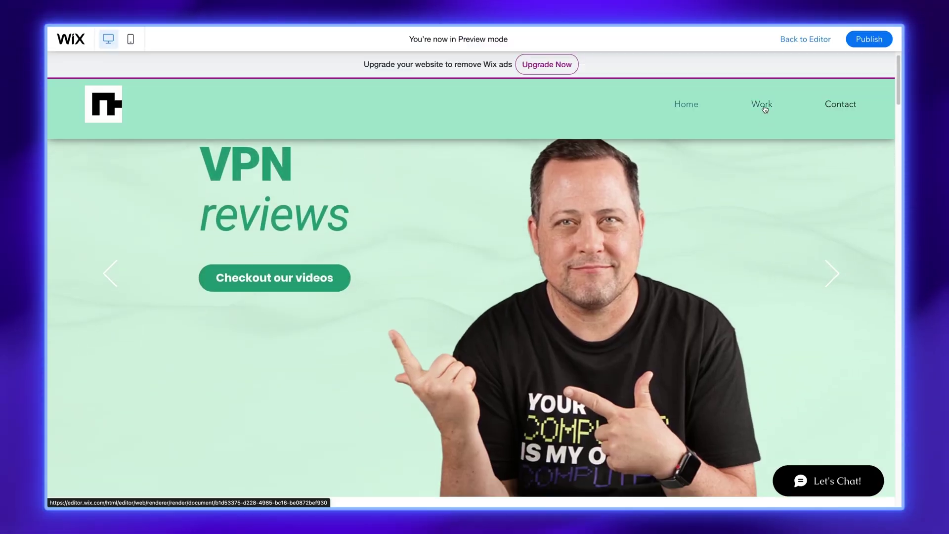
Step: Check that the Work link jumps to My Work in Preview, and scroll through the project sections
click(765, 110)
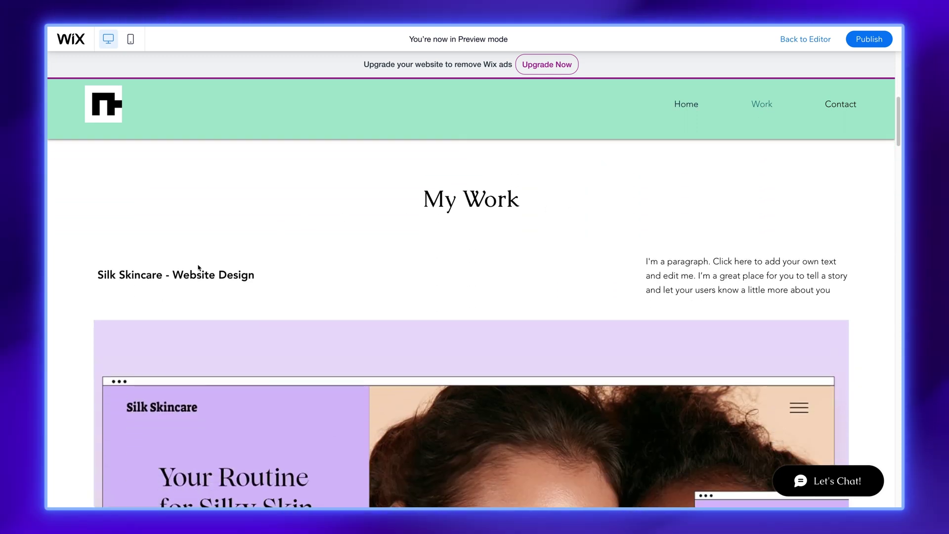
scroll(175, 278, down, 5)
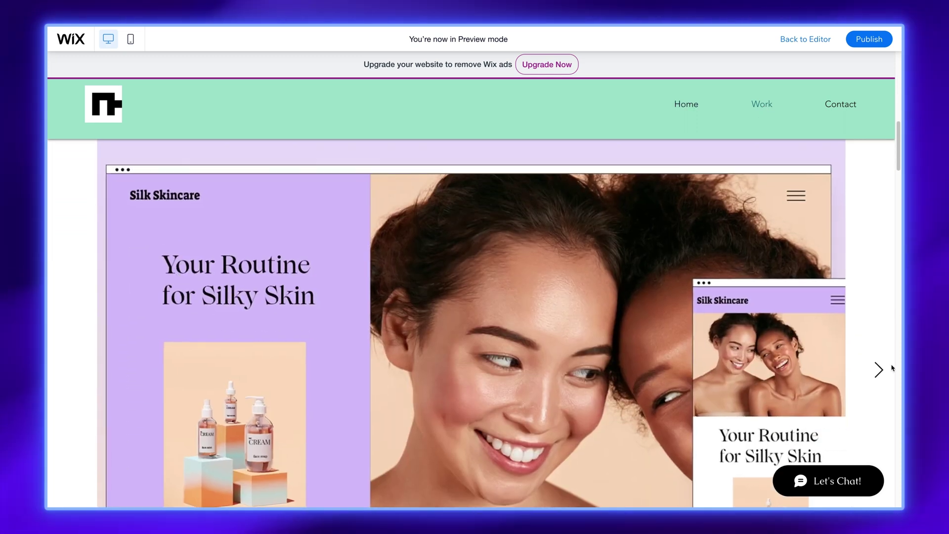
scroll(870, 365, down, 8)
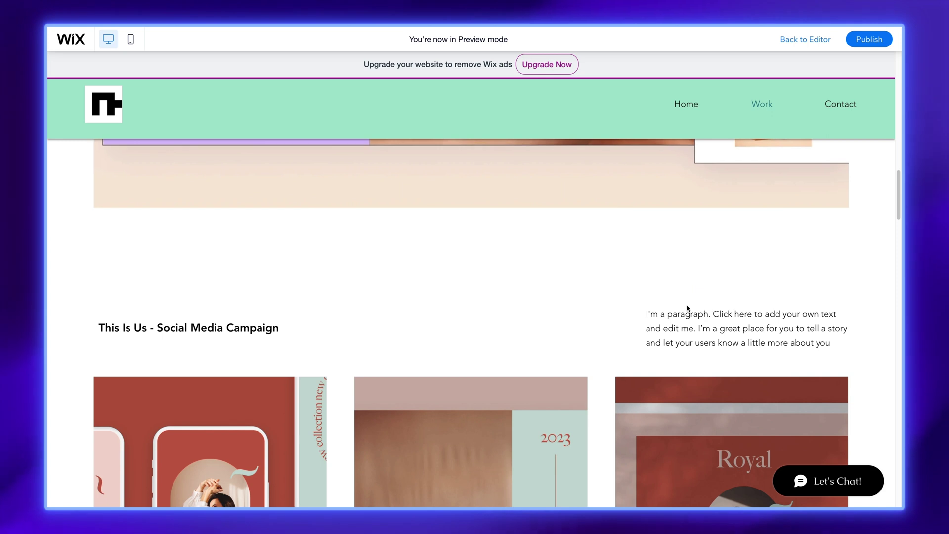
scroll(686, 308, down, 12)
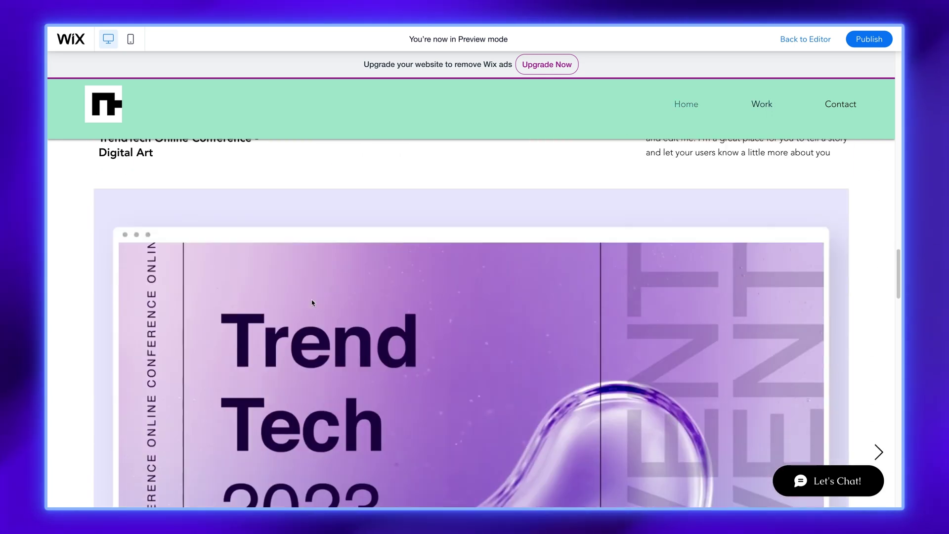
scroll(304, 298, down, 3)
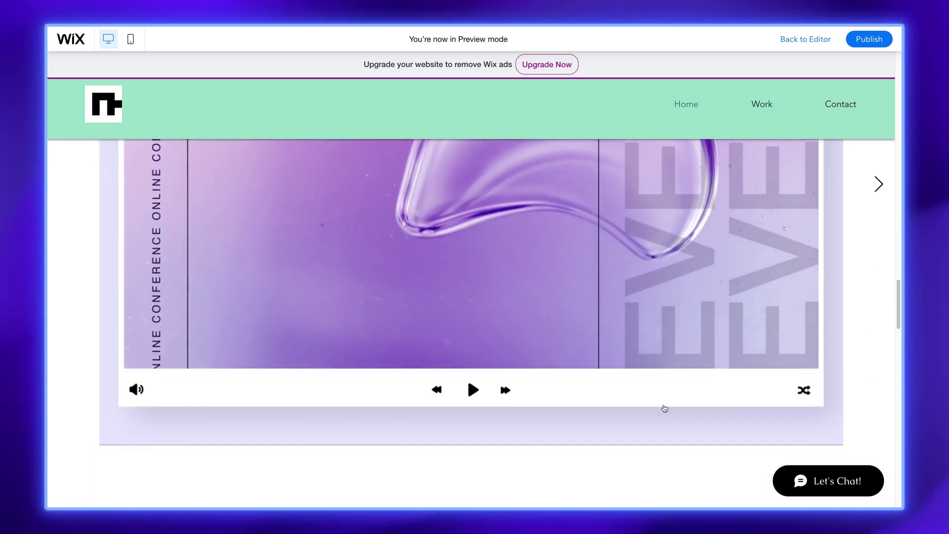
scroll(662, 407, down, 5)
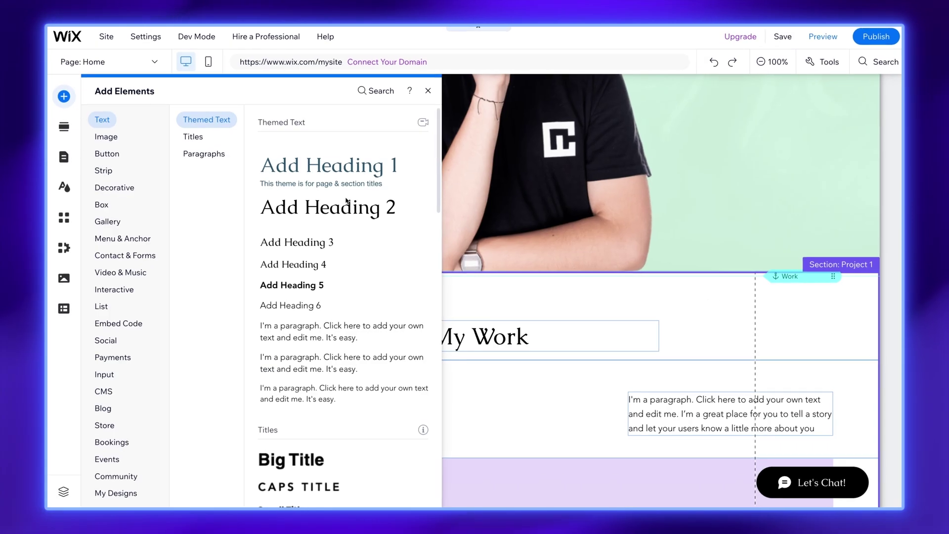
Step: Scroll through the Button categories in Add Elements, then show the Decorative shapes and lines
scroll(351, 413, down, 4)
scroll(351, 413, down, 10)
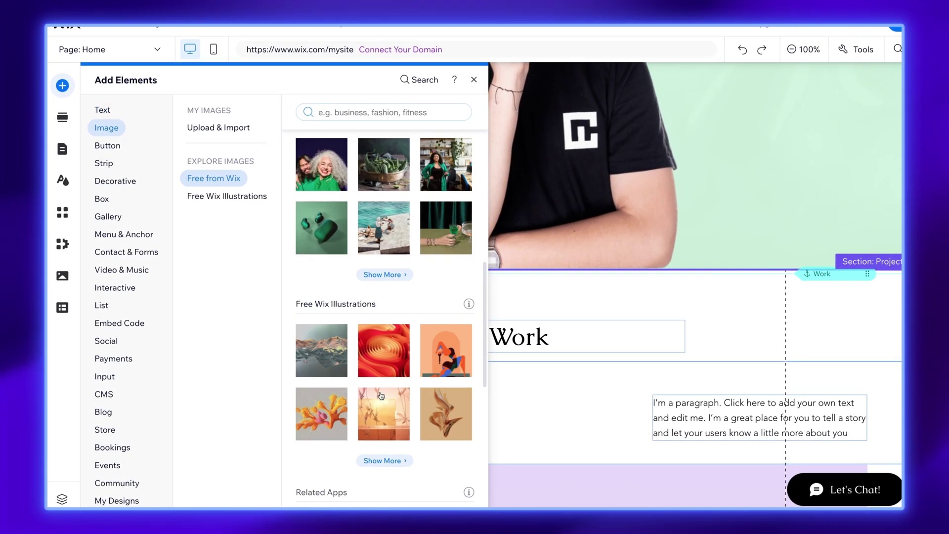
scroll(382, 391, down, 5)
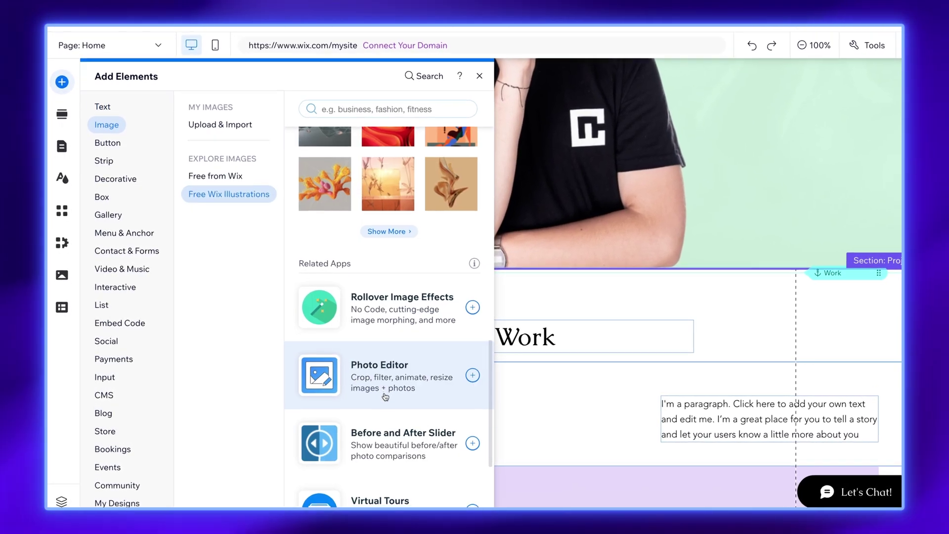
scroll(384, 394, down, 3)
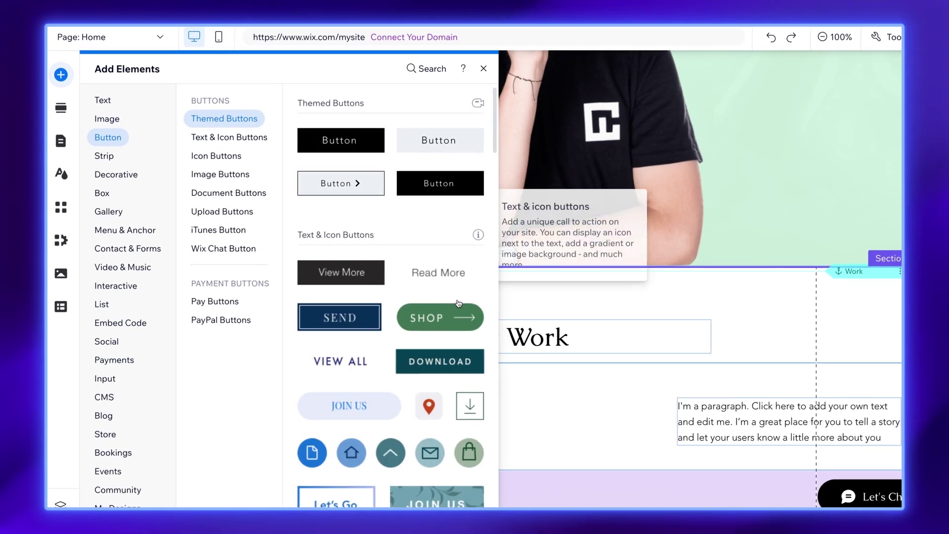
scroll(420, 395, down, 5)
scroll(425, 400, down, 10)
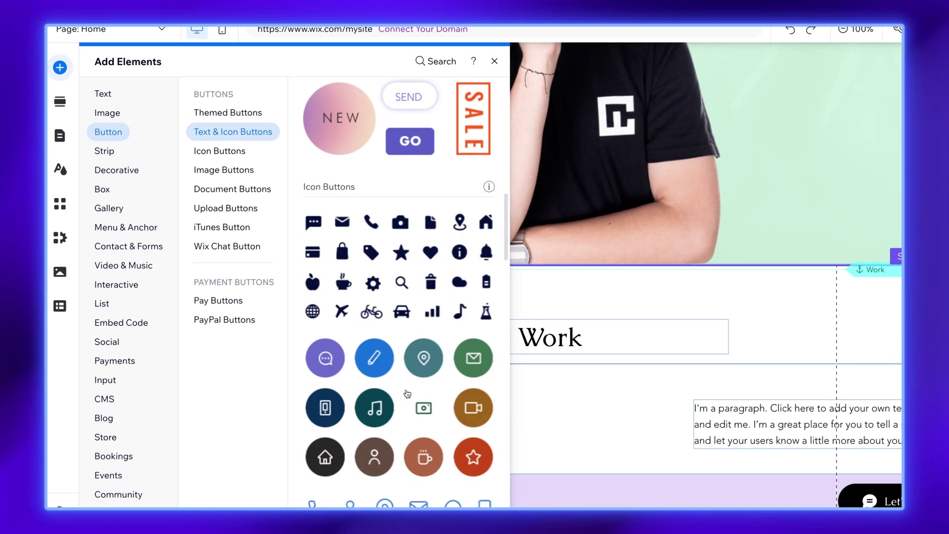
scroll(344, 294, down, 4)
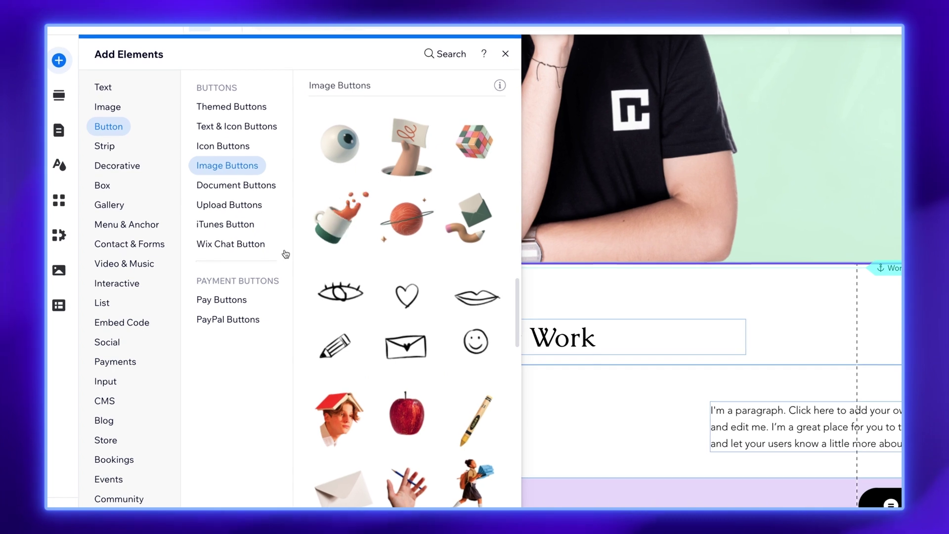
click(113, 168)
scroll(410, 297, down, 10)
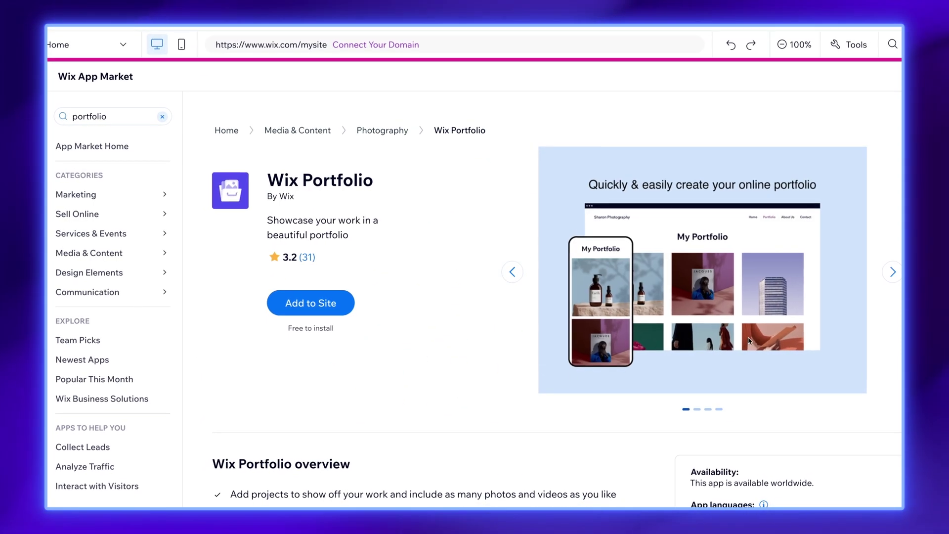
Step: Browse the Wix Portfolio preview carousel and add the app to the site
click(898, 273)
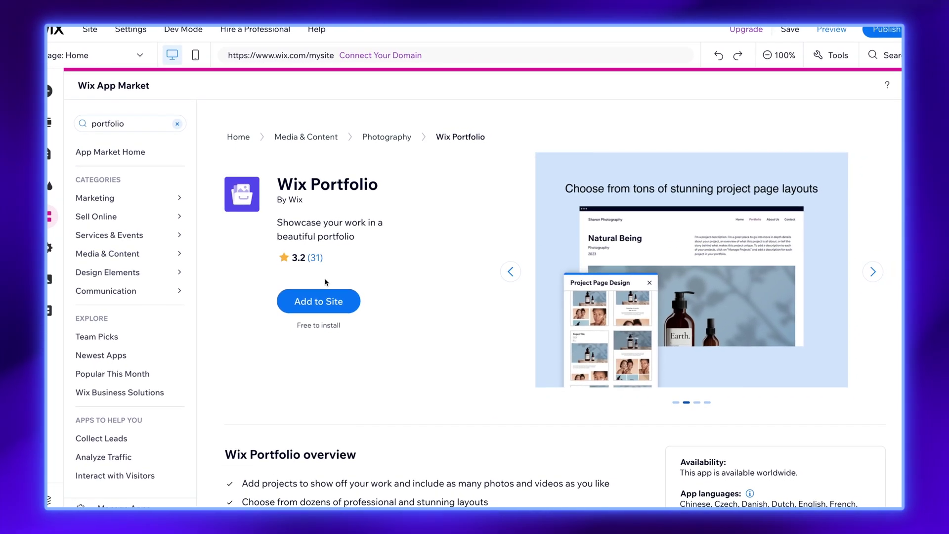
click(297, 302)
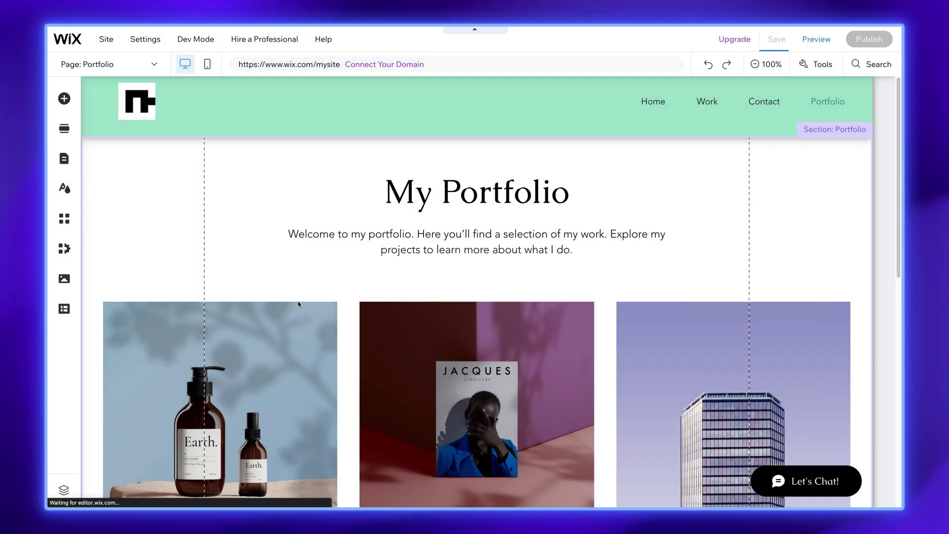
click(475, 200)
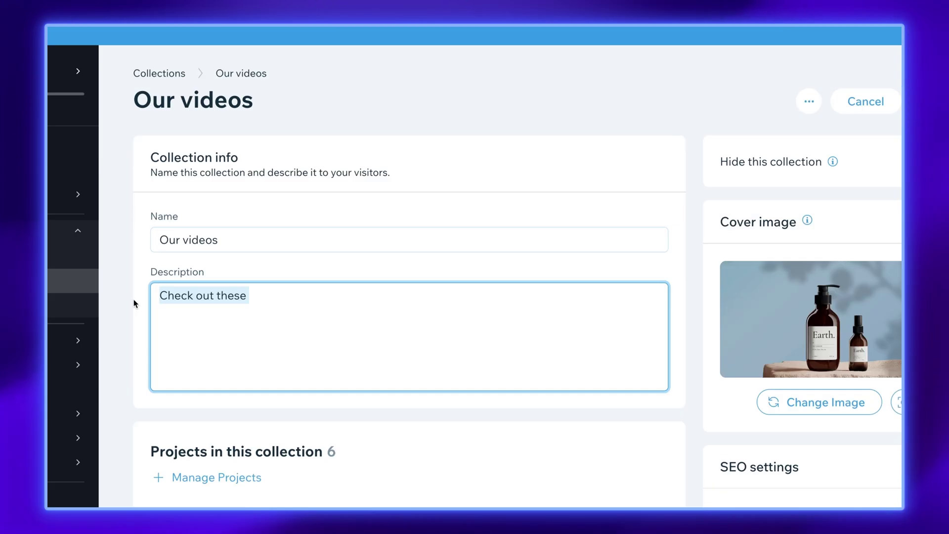
Step: Paste the hosting-reviews description for 'Our videos' and switch the gallery to the Thumbnails layout
text(Take a look at our detailed hosting reviews to help you make better-informed choices for improving your online presence.)
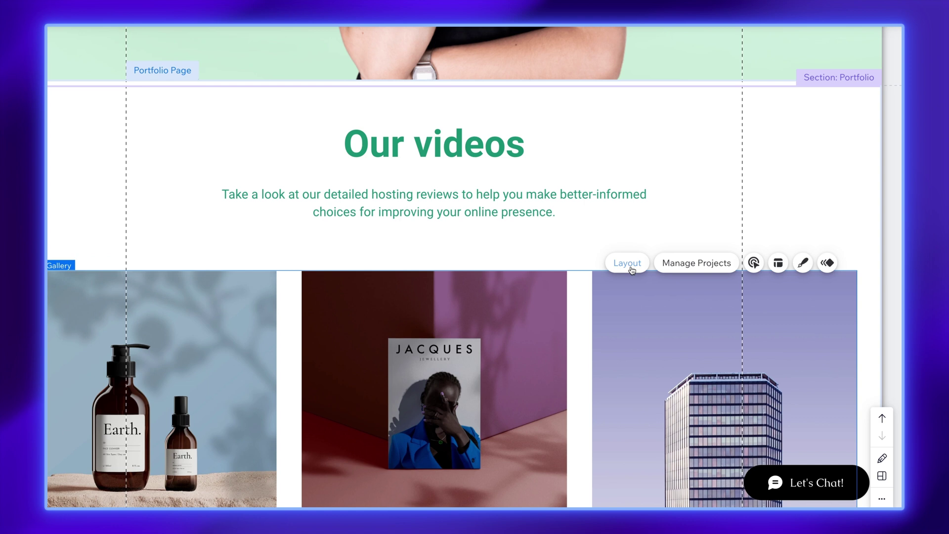
click(630, 267)
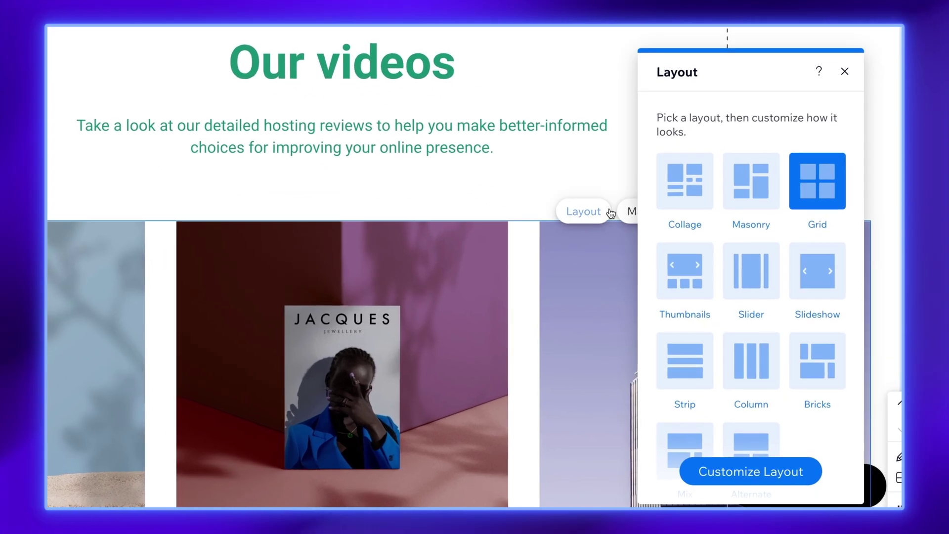
click(687, 188)
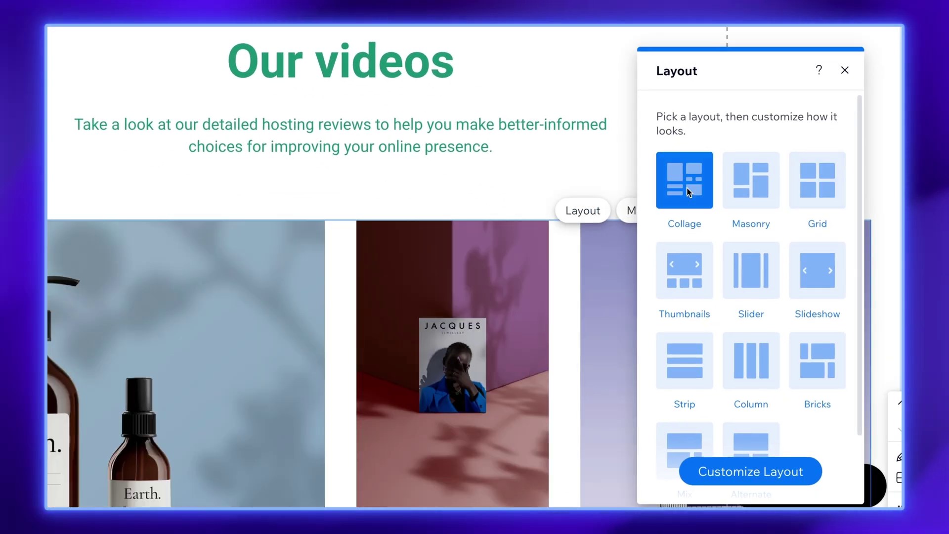
click(691, 291)
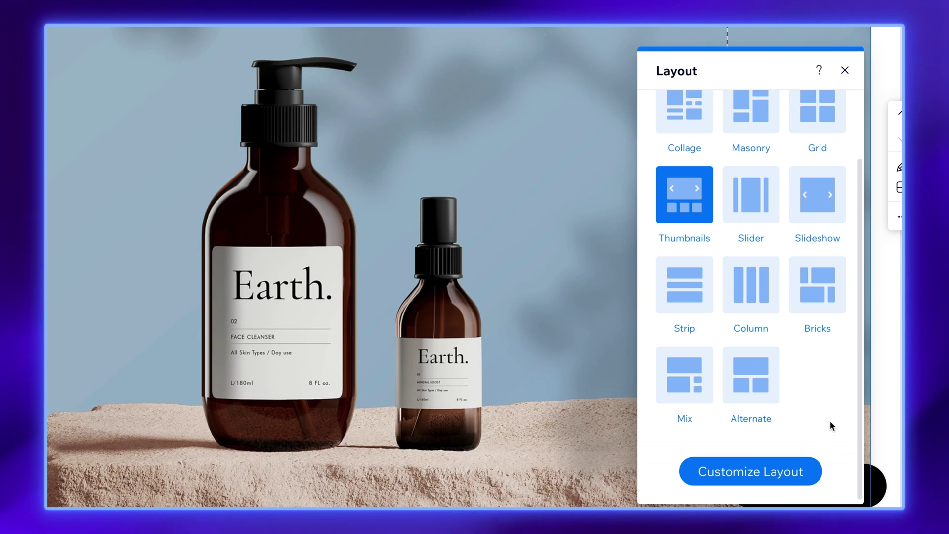
click(740, 476)
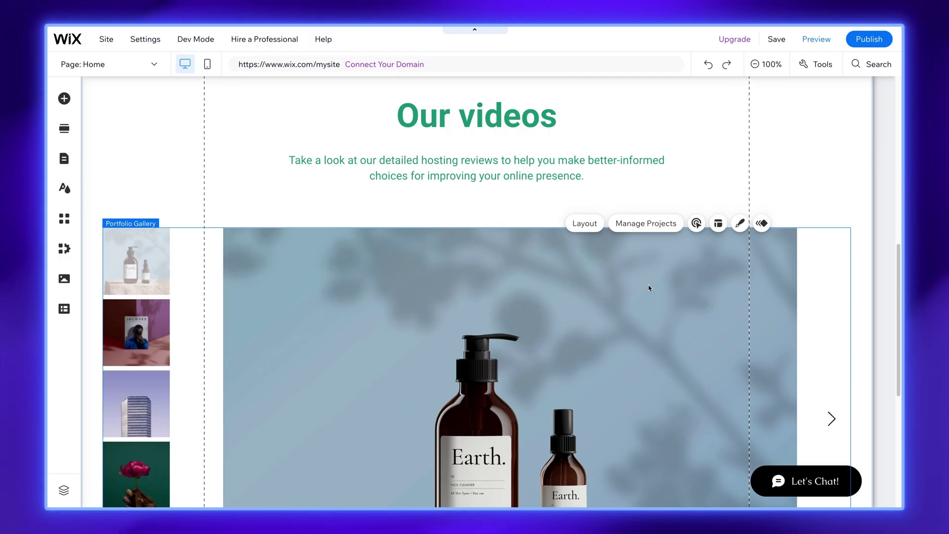
click(762, 223)
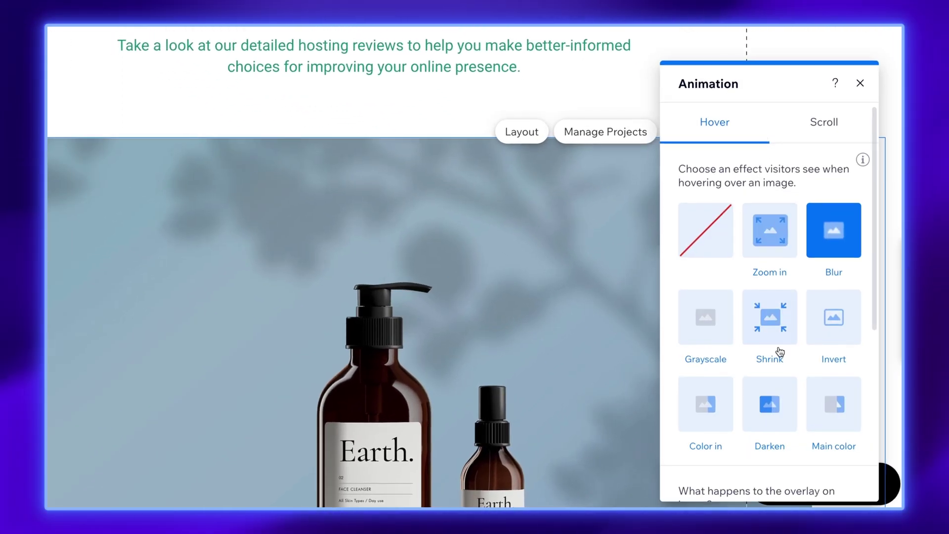
scroll(777, 376, down, 5)
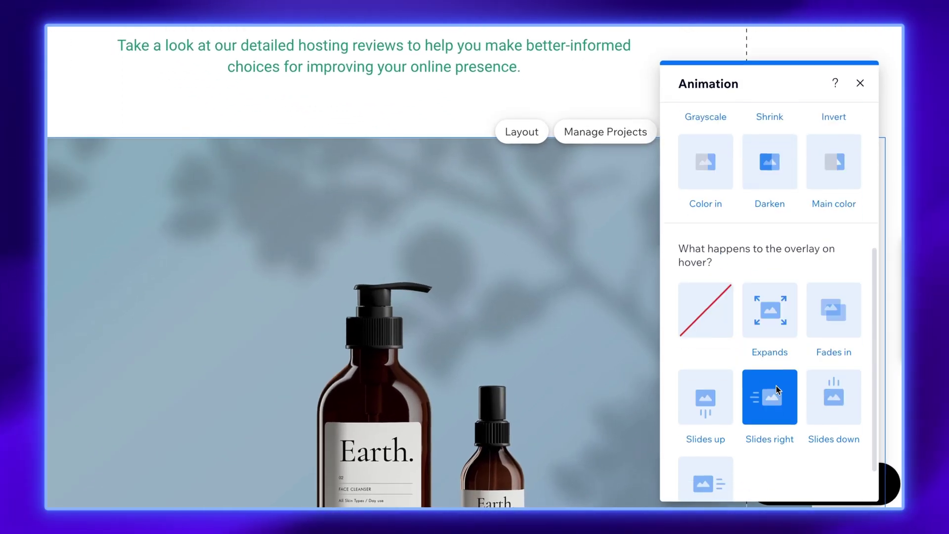
scroll(776, 415, up, 2)
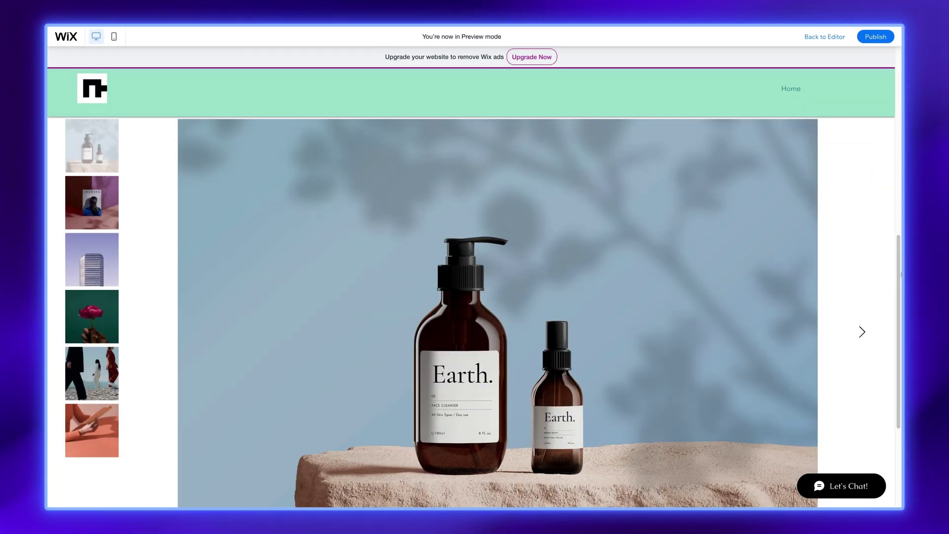
click(862, 332)
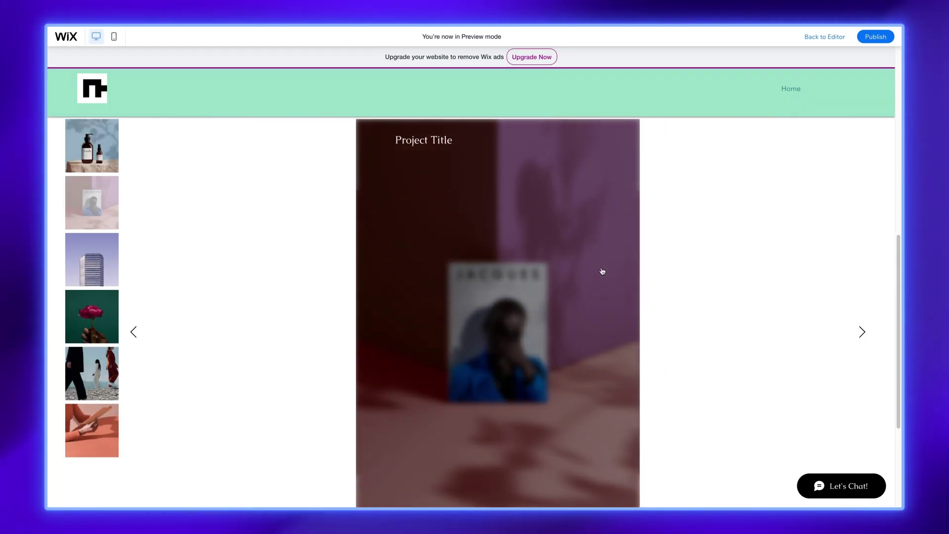
click(861, 332)
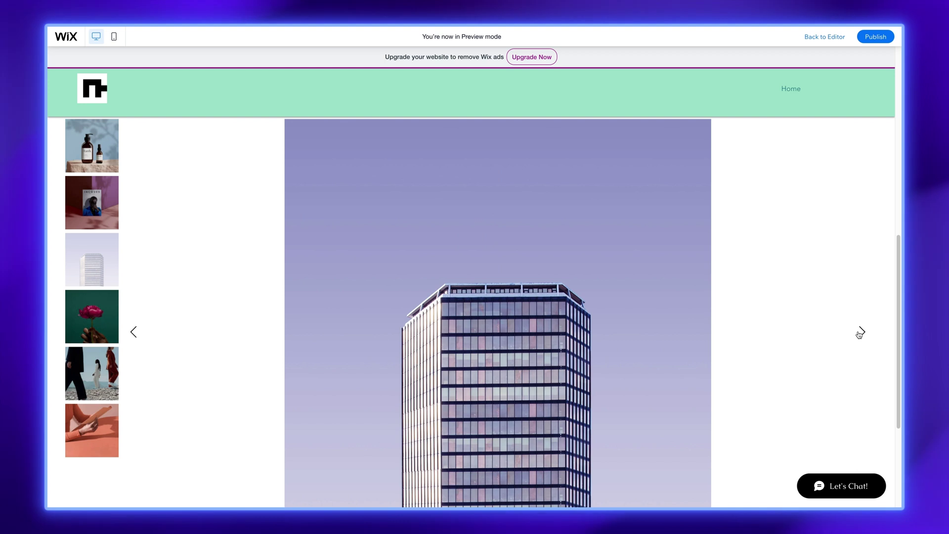
click(861, 332)
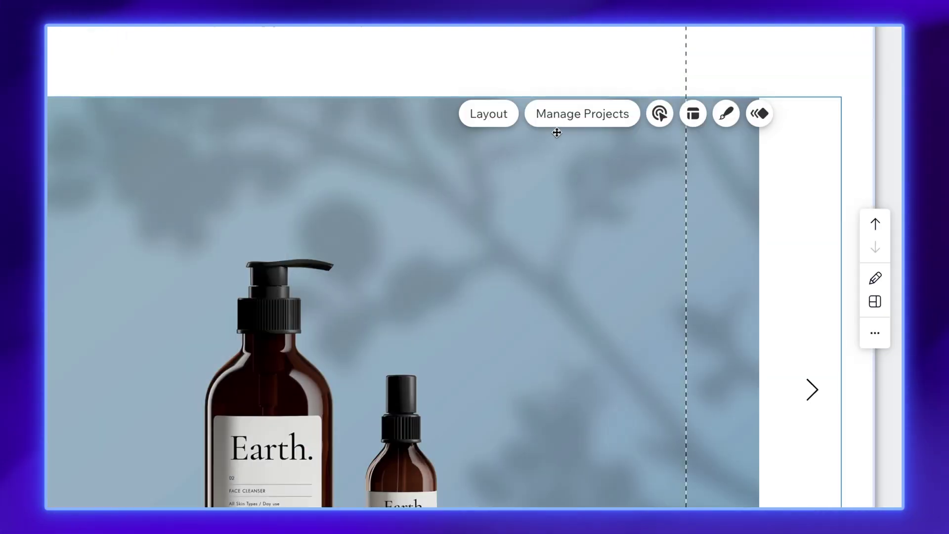
click(588, 116)
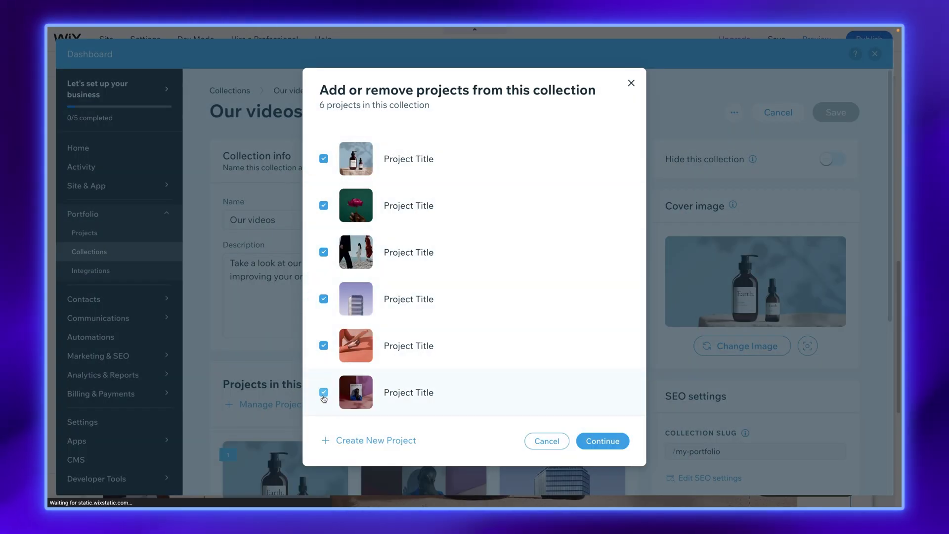
Step: Remove the orange-thumbnail project and retitle project 1 'Best Website Builder for Small Business in 2023'
click(324, 346)
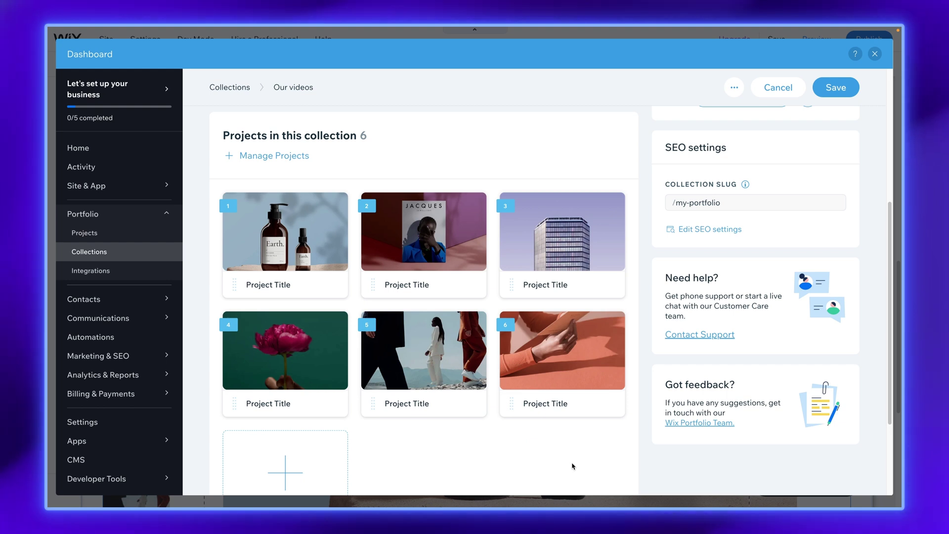
mouse_move(260, 229)
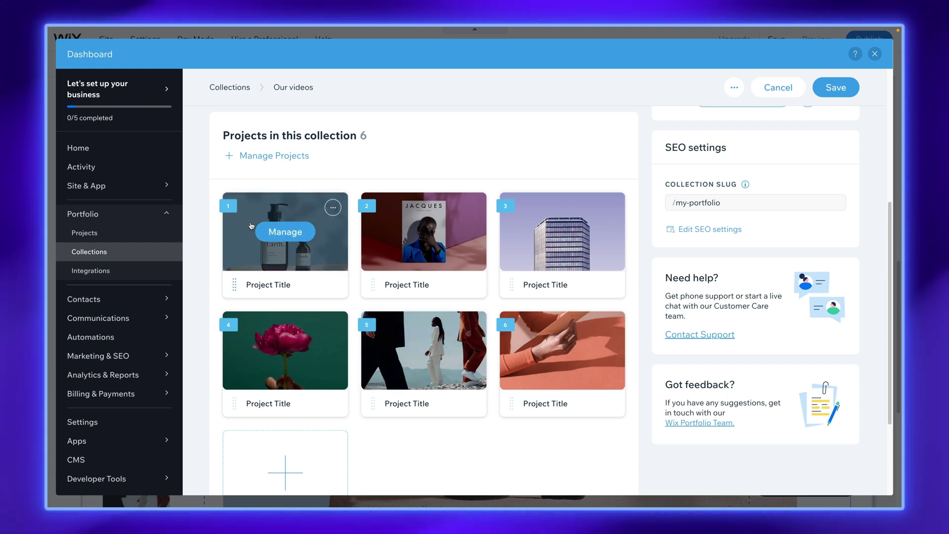
click(304, 234)
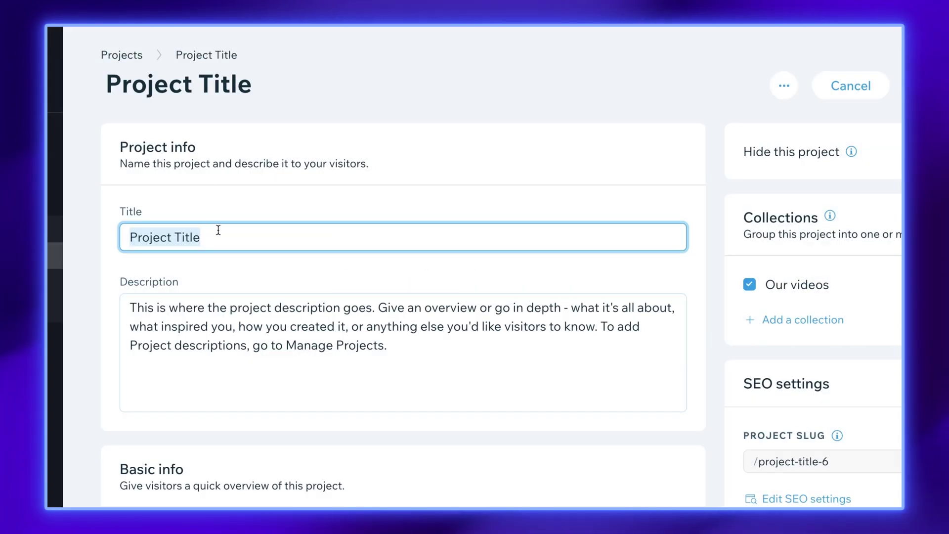
text(Best Website Builder for Small Business in 2023)
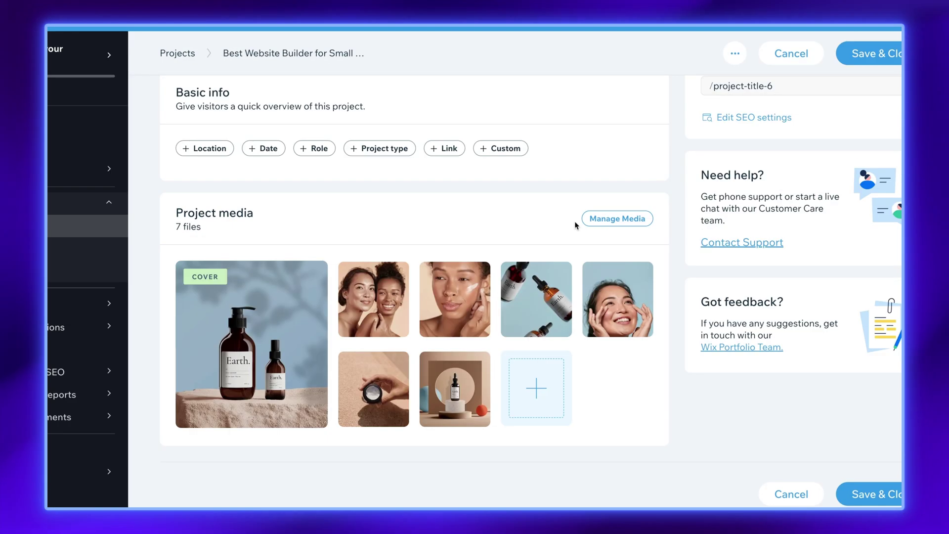
Step: Set the project's cover image through Manage Media and add a location detail to its basic info
click(617, 218)
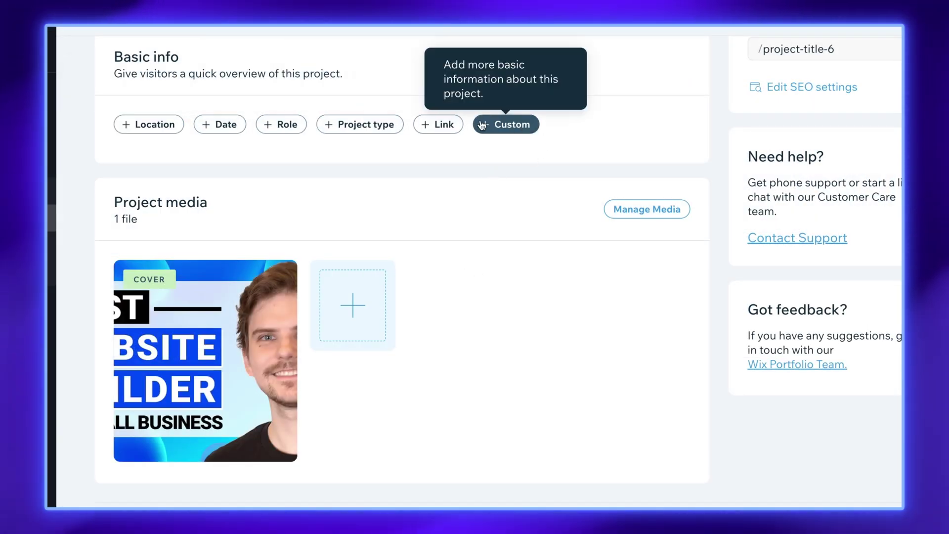
click(140, 127)
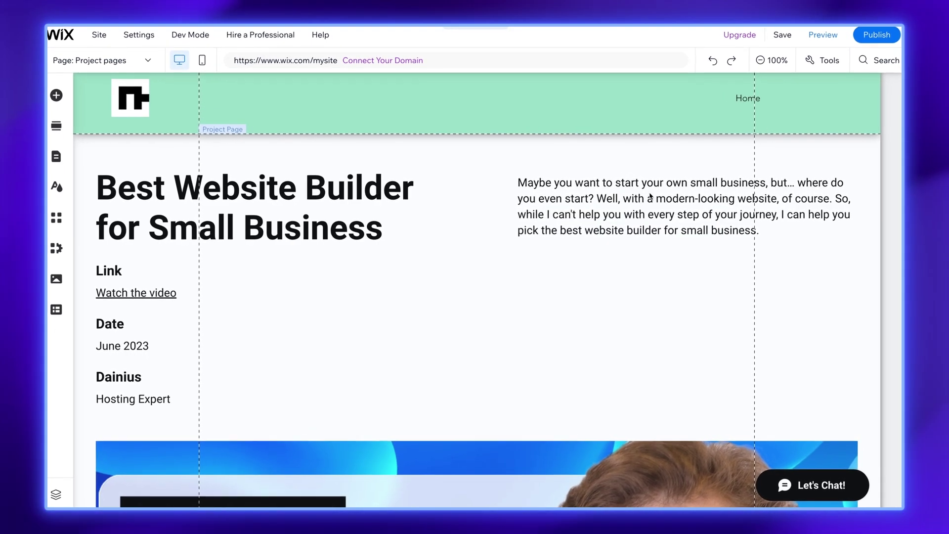
scroll(132, 301, down, 10)
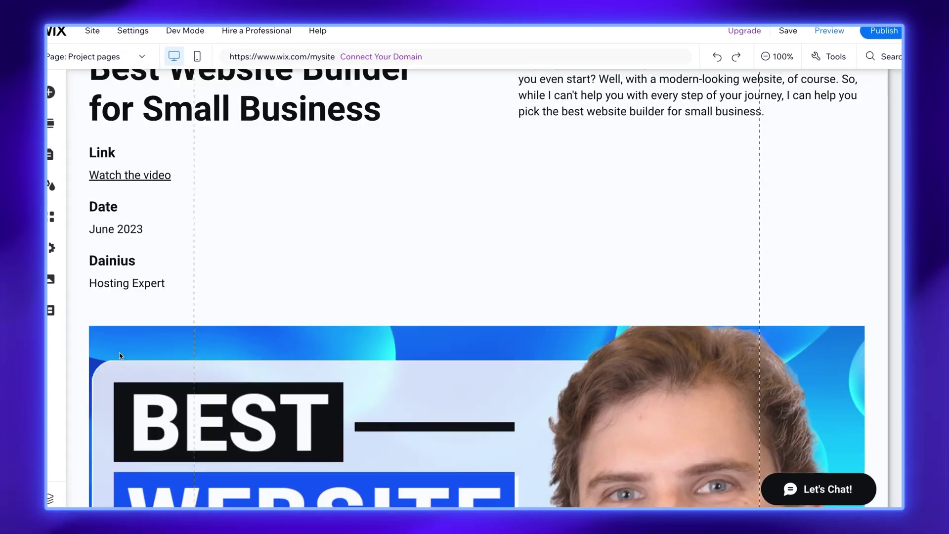
scroll(273, 365, up, 10)
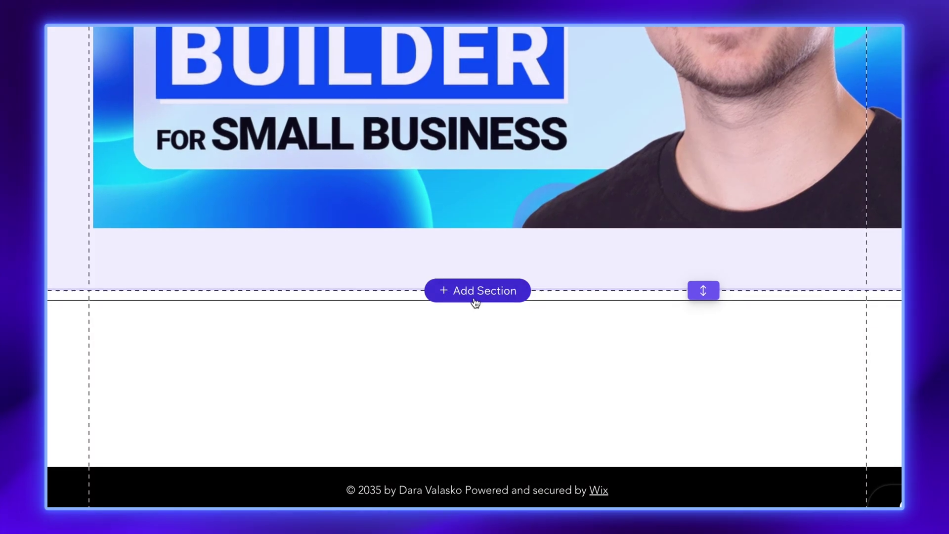
Step: Add a Contact section with a form below the videos
click(475, 293)
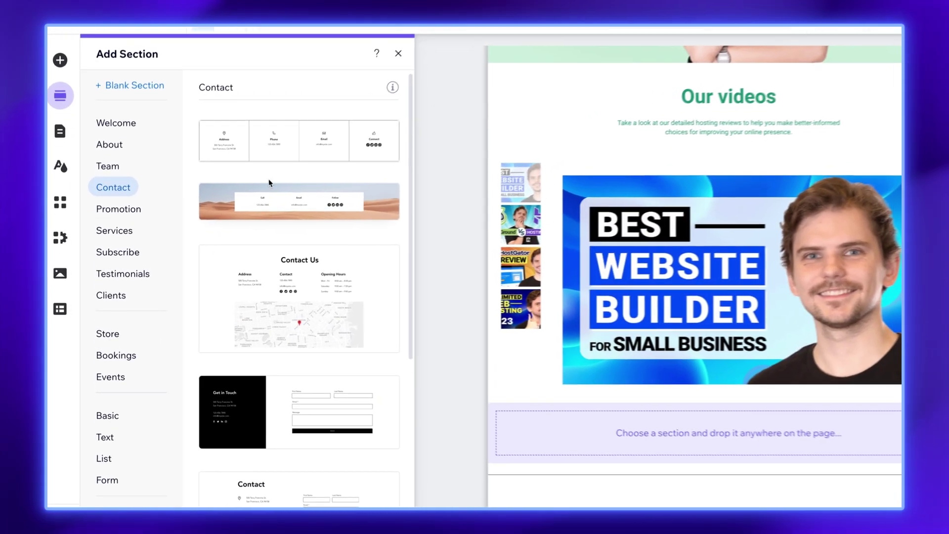
click(290, 494)
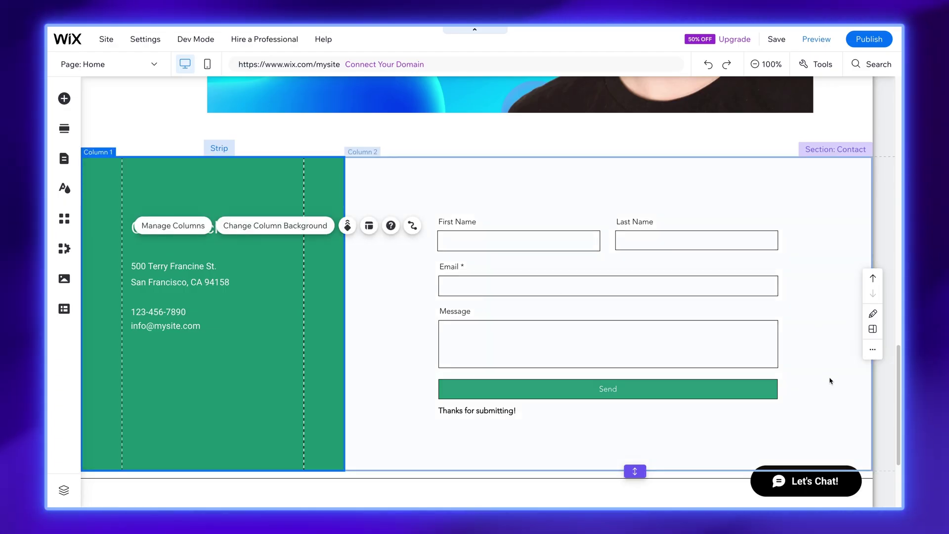
scroll(830, 381, down, 3)
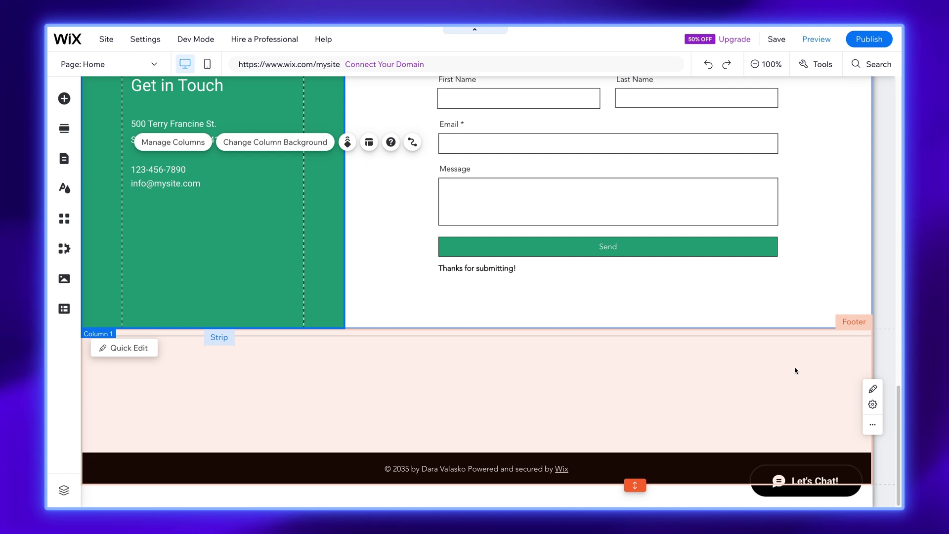
Step: Add an About section with centered intro text and the round portrait centered above it
click(464, 328)
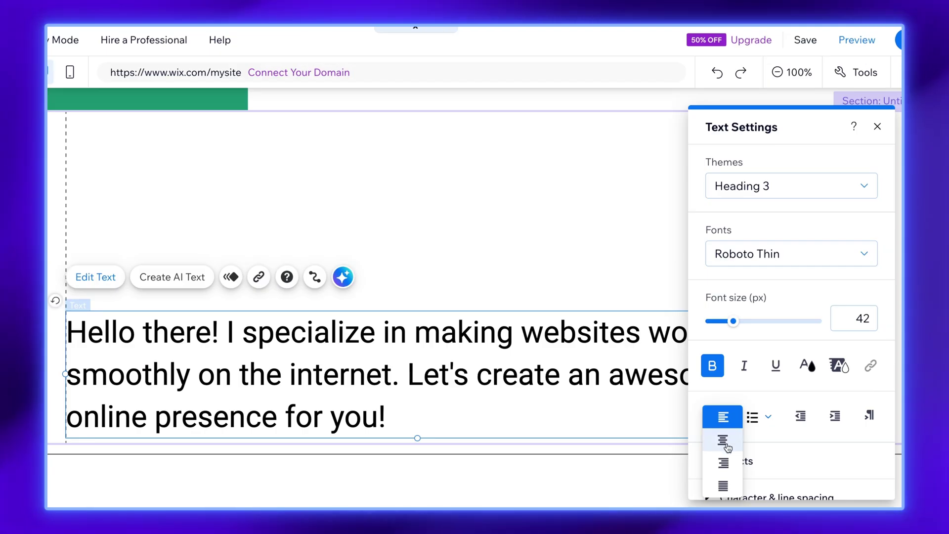
click(724, 445)
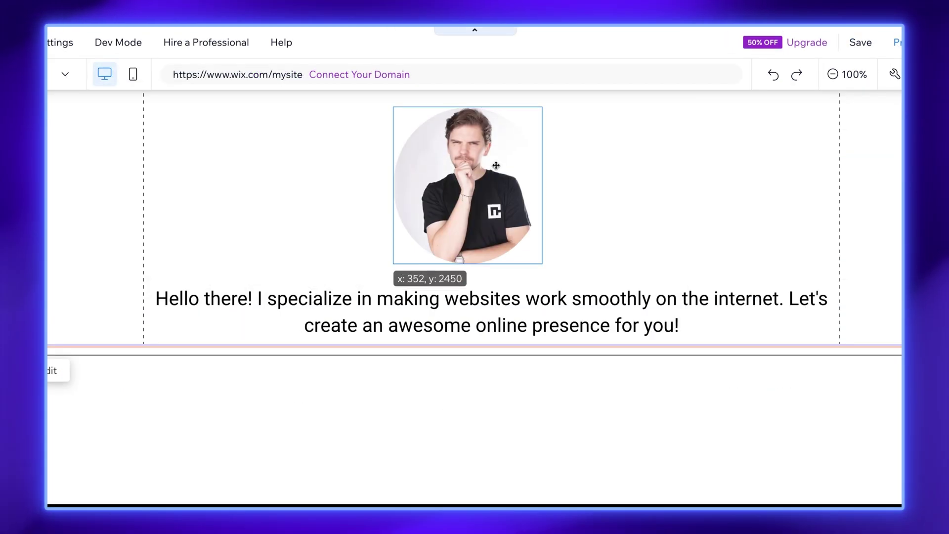
drag(496, 164, 532, 164)
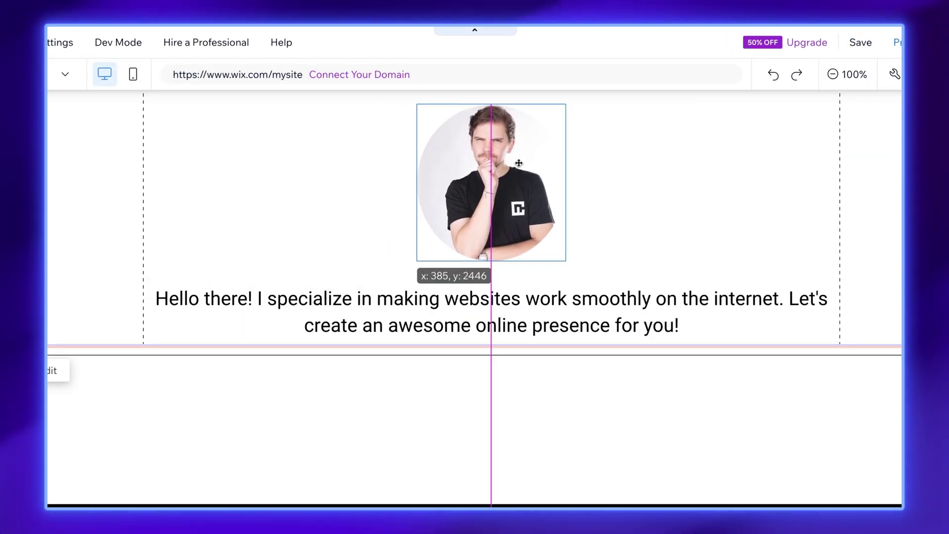
drag(519, 155, 520, 156)
scroll(520, 156, up, 3)
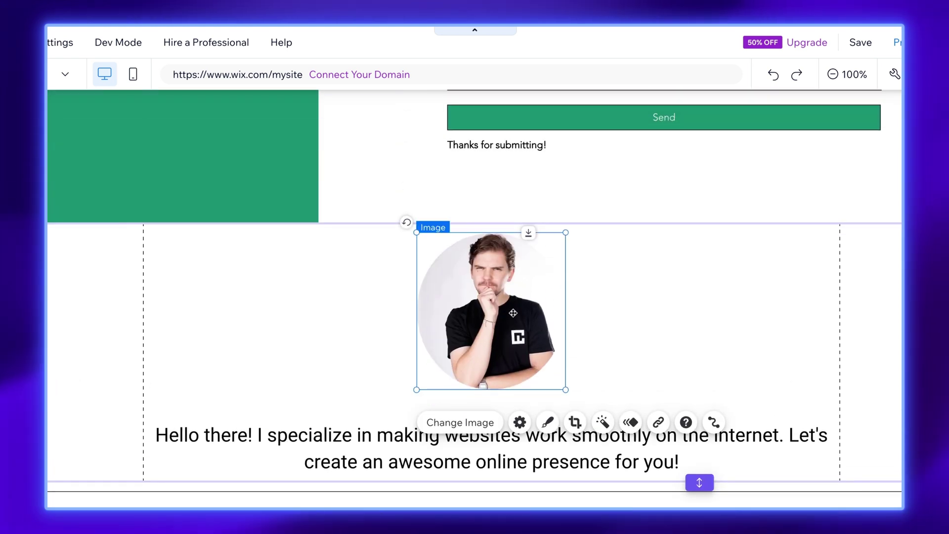
drag(513, 317, 513, 330)
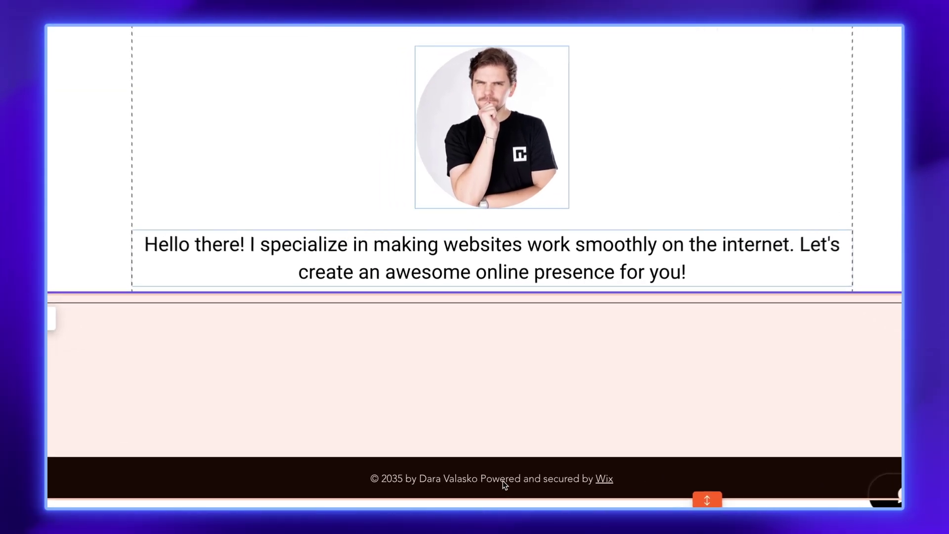
click(502, 480)
Step: Quick-edit the footer's copyright paragraph and move it to the left of the social media icons
right_click(595, 427)
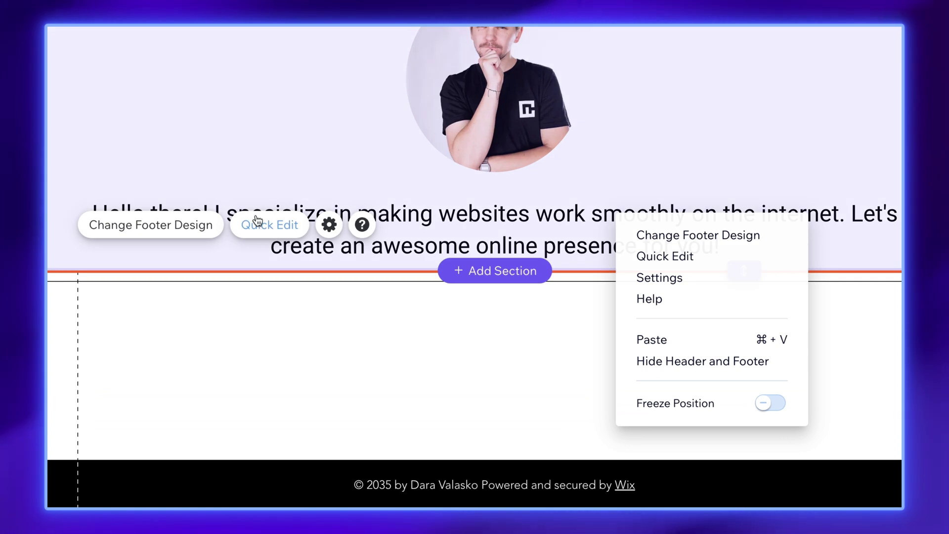
click(257, 222)
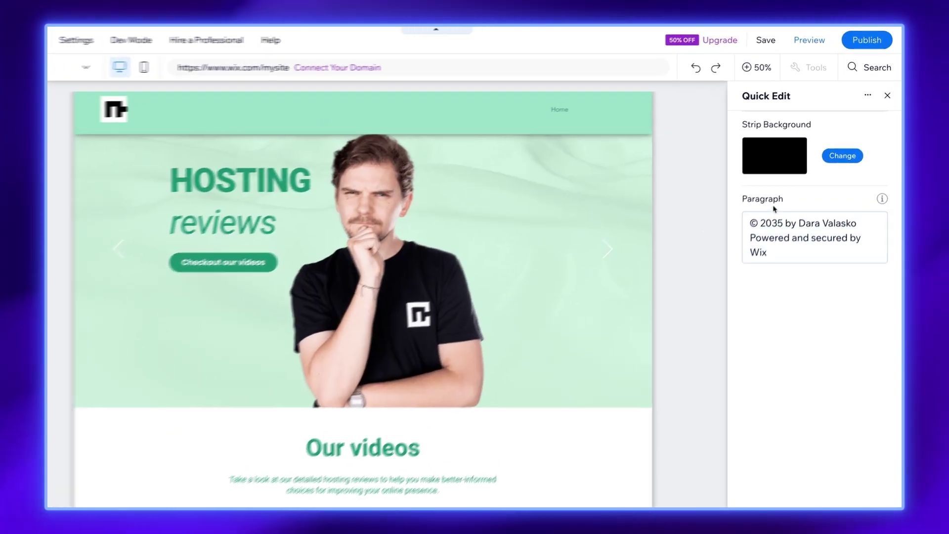
click(810, 251)
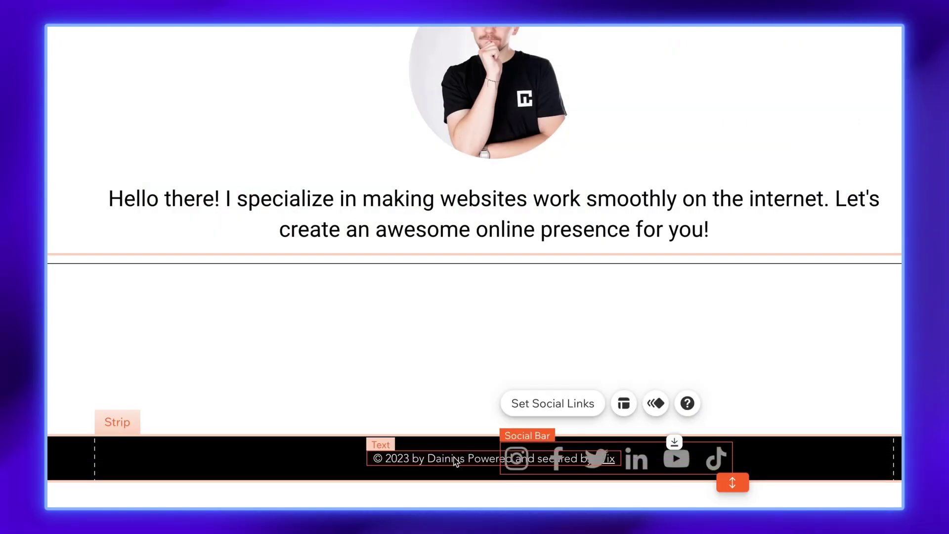
drag(455, 461, 316, 455)
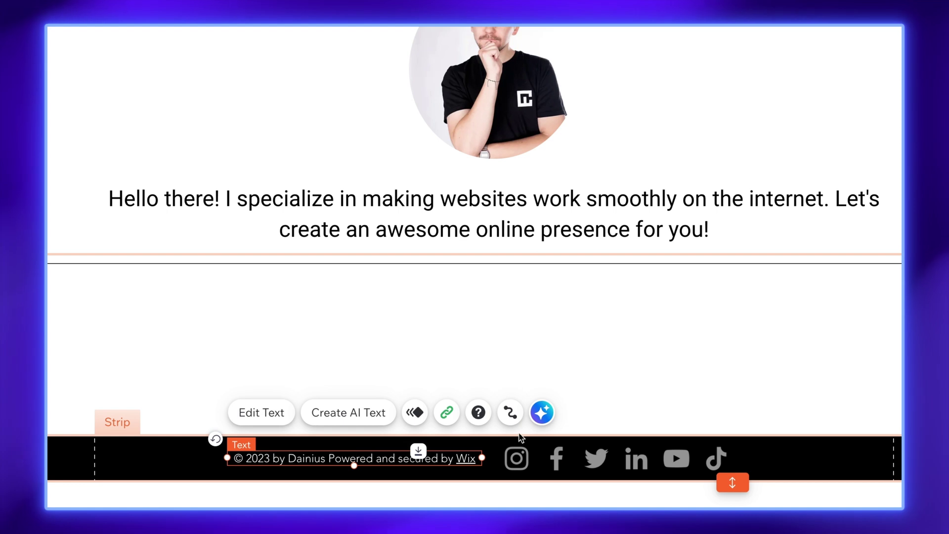
click(796, 402)
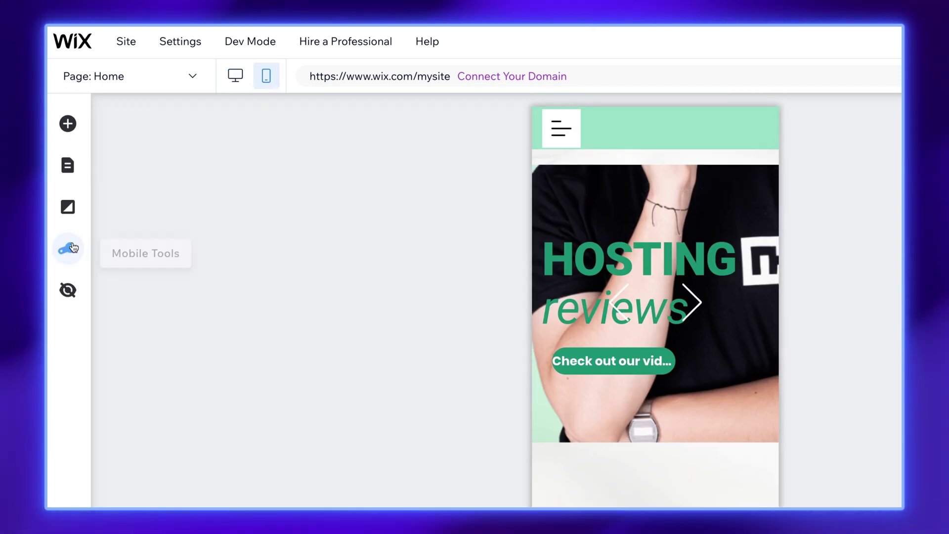
Step: Hide the Welcome hero section from the mobile layout using Mobile Tools
click(69, 248)
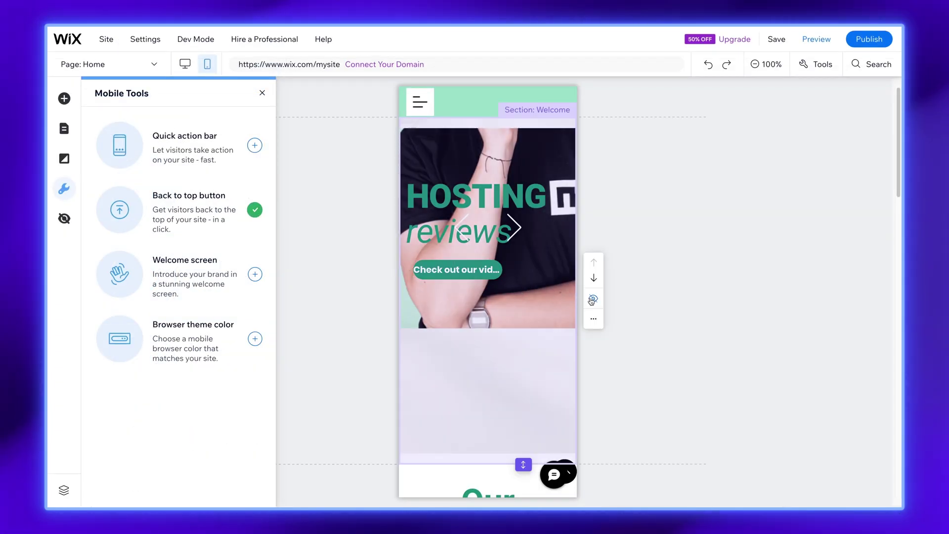
click(592, 301)
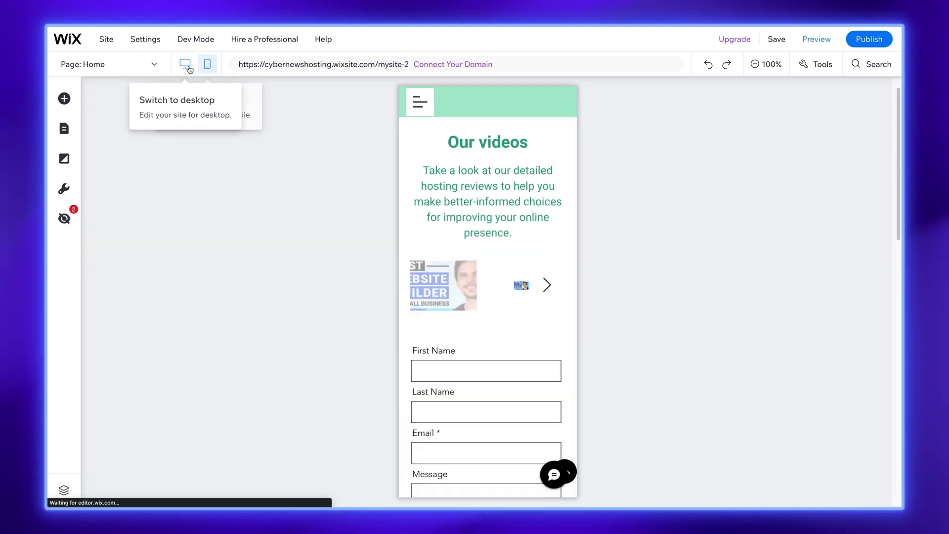
click(185, 64)
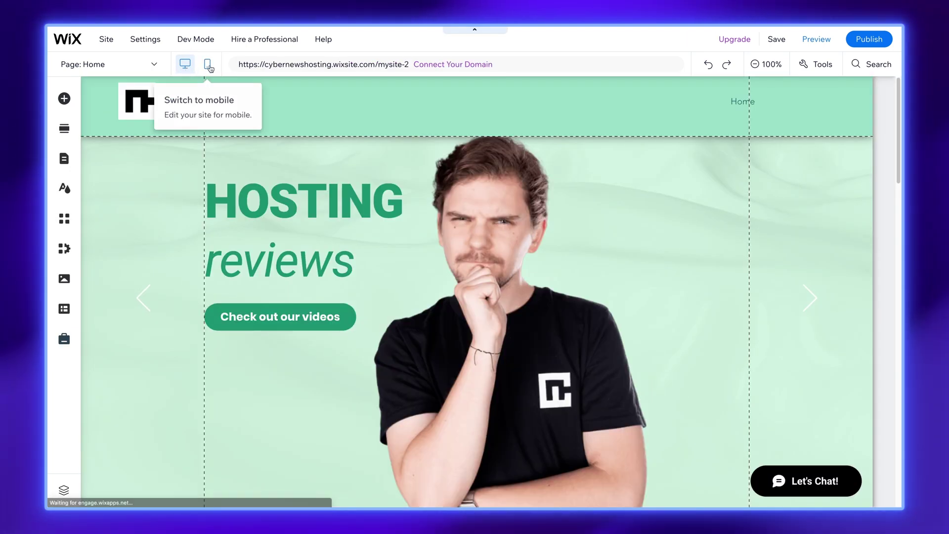
click(208, 66)
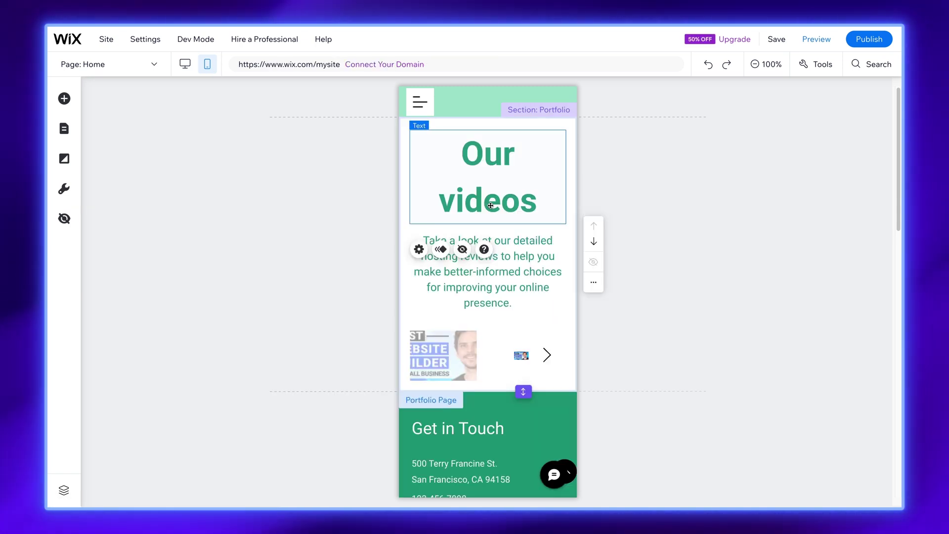
Step: Shrink the mobile 'Our videos' heading from 60 px to 30 px
click(419, 250)
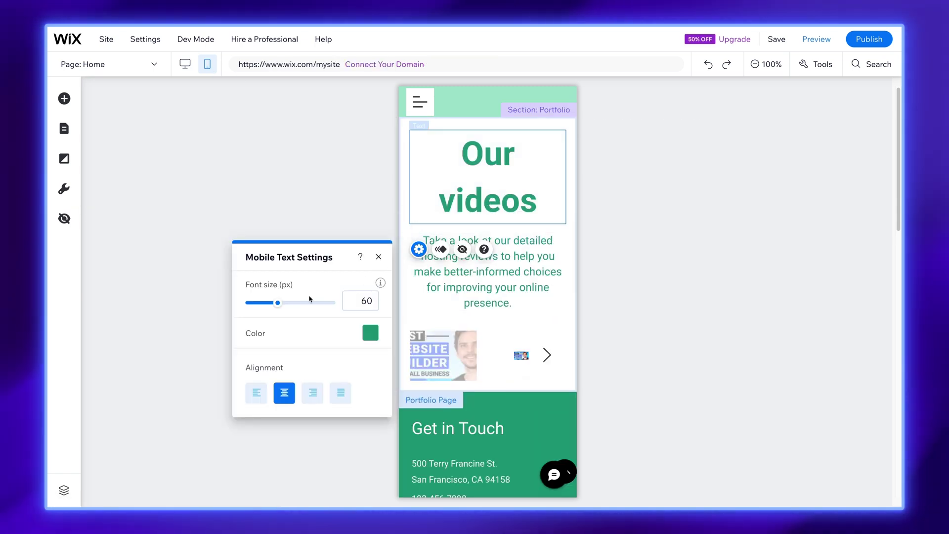
drag(277, 303, 257, 305)
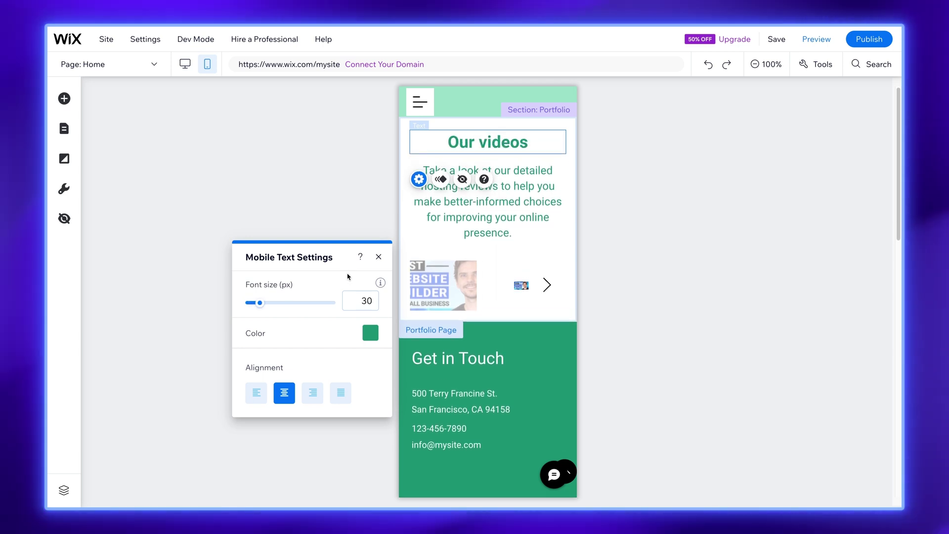
click(379, 257)
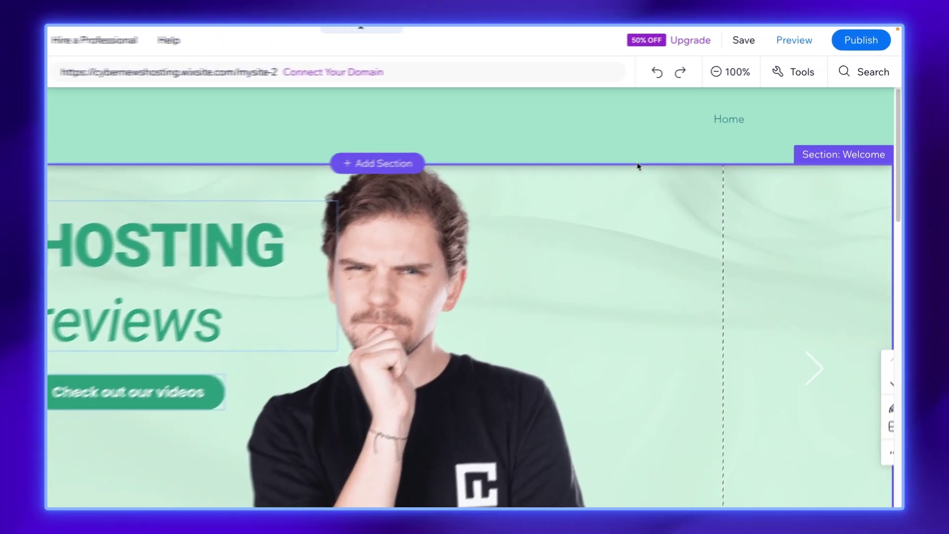
Step: Bring up the Premium plan comparison page from Upgrade in the top bar
mouse_move(688, 41)
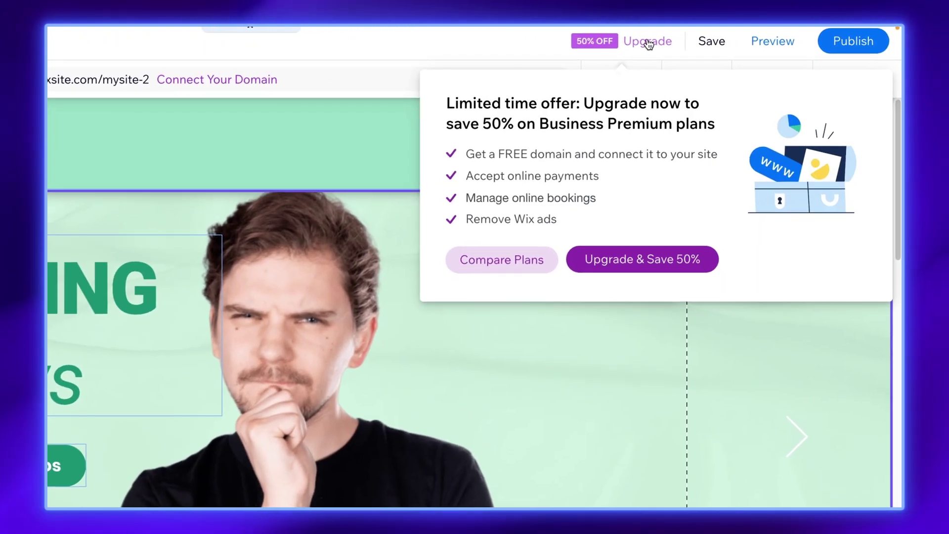
click(647, 42)
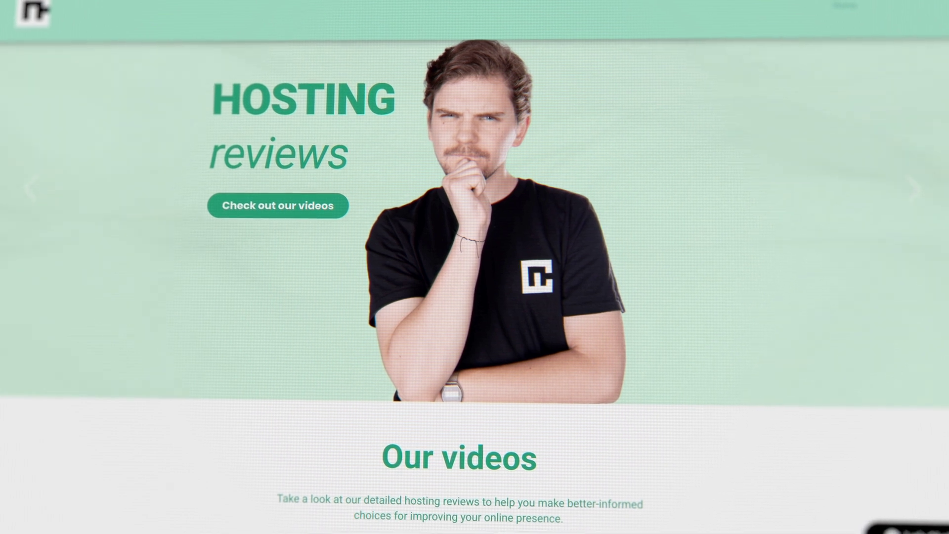
Step: Pick the home-page section that the hero's video button links to
scroll(474, 267, down, 5)
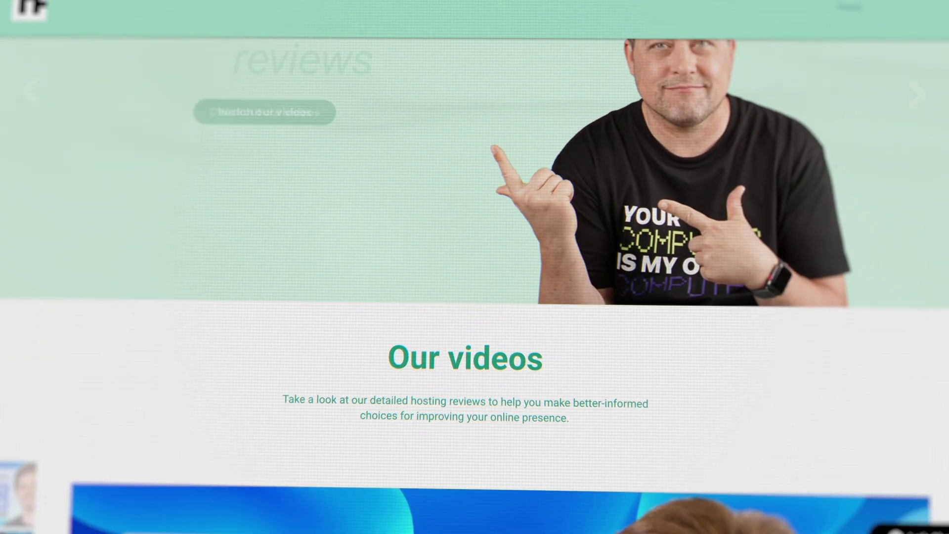
scroll(475, 267, down, 5)
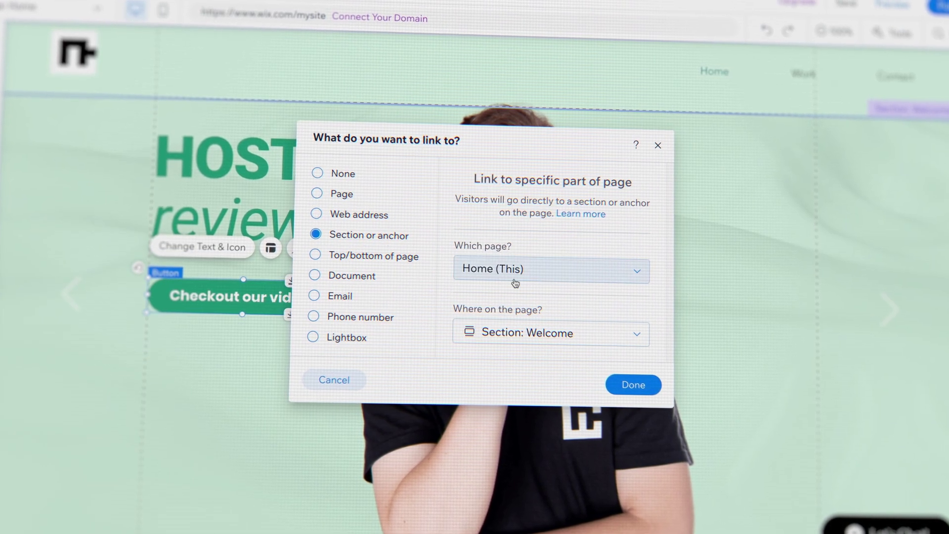
click(608, 338)
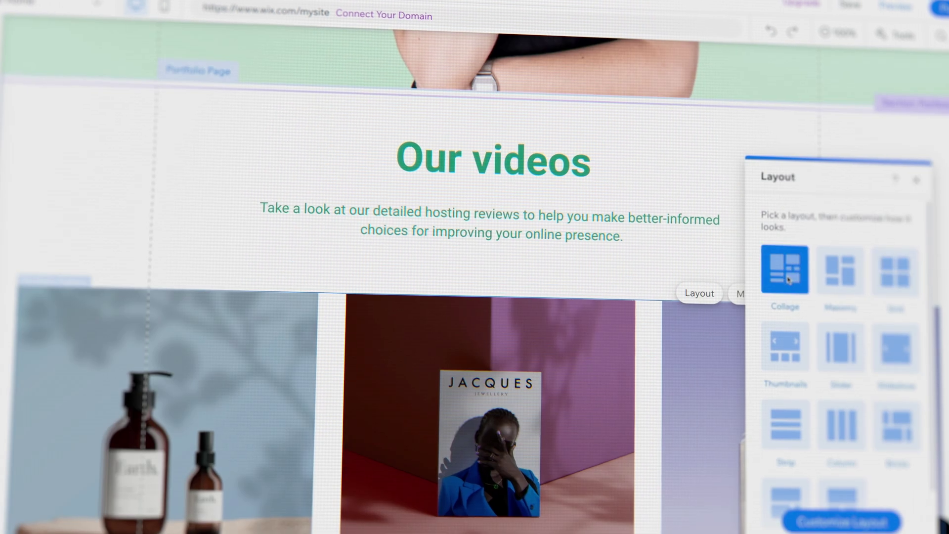